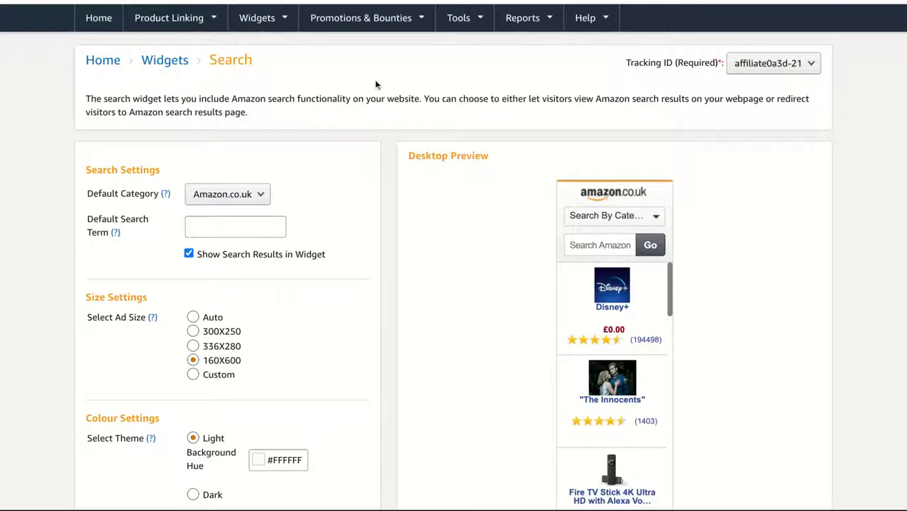
# Step: Leave the search widget setup via the Home link to reach the Associates dashboard
pyautogui.click(101, 25)
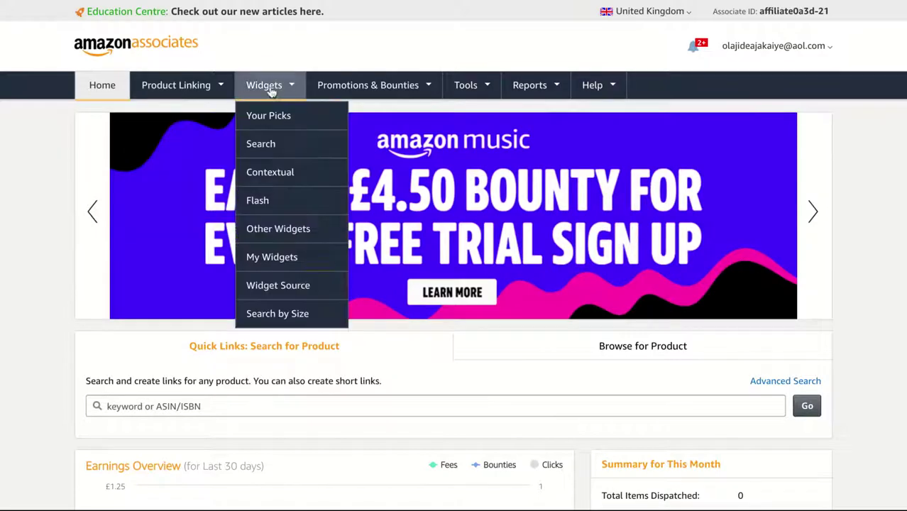
pyautogui.moveTo(270, 85)
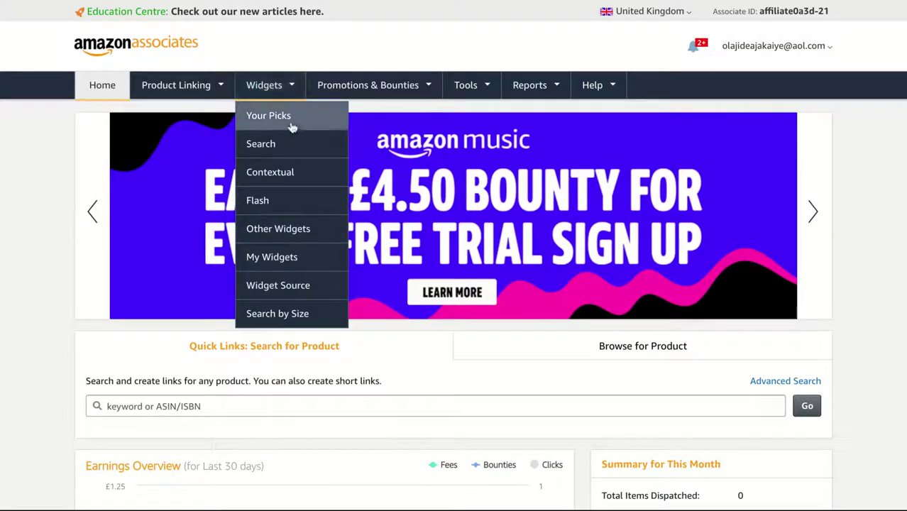
# Step: Browse the Build Your Amazon Widgets gallery, then filter it to the Search widget
pyautogui.click(279, 144)
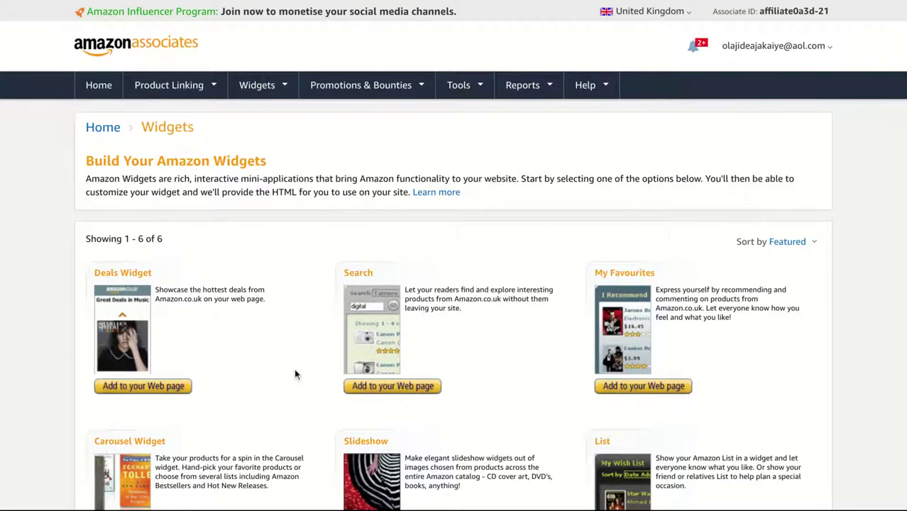
pyautogui.scroll(-2, 296, 374)
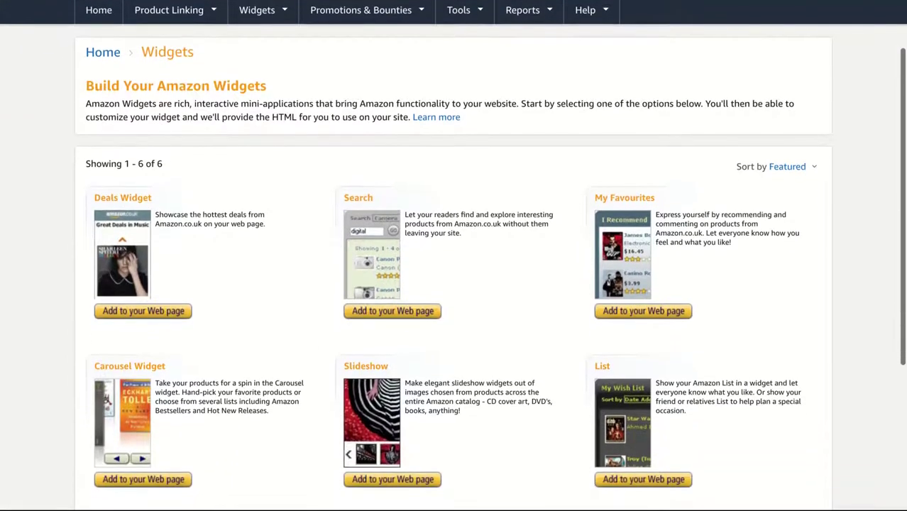
pyautogui.scroll(-3, 296, 374)
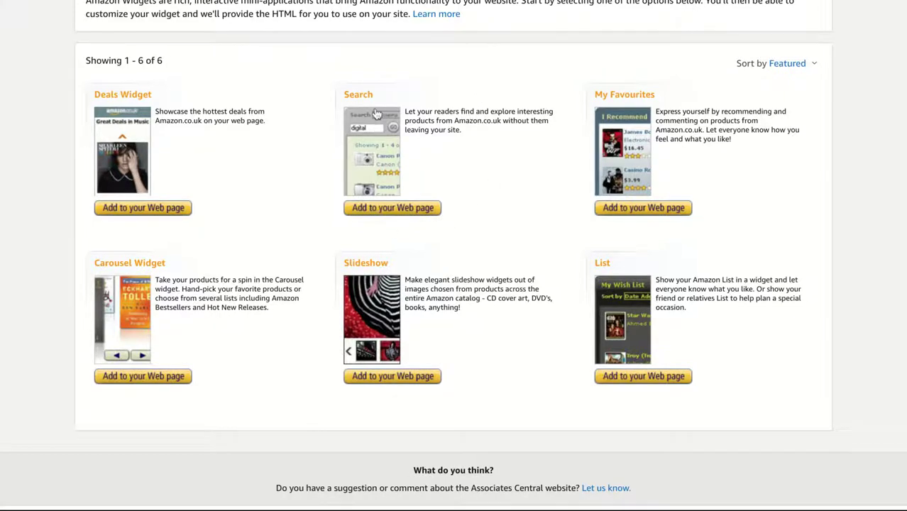
pyautogui.scroll(3, 375, 113)
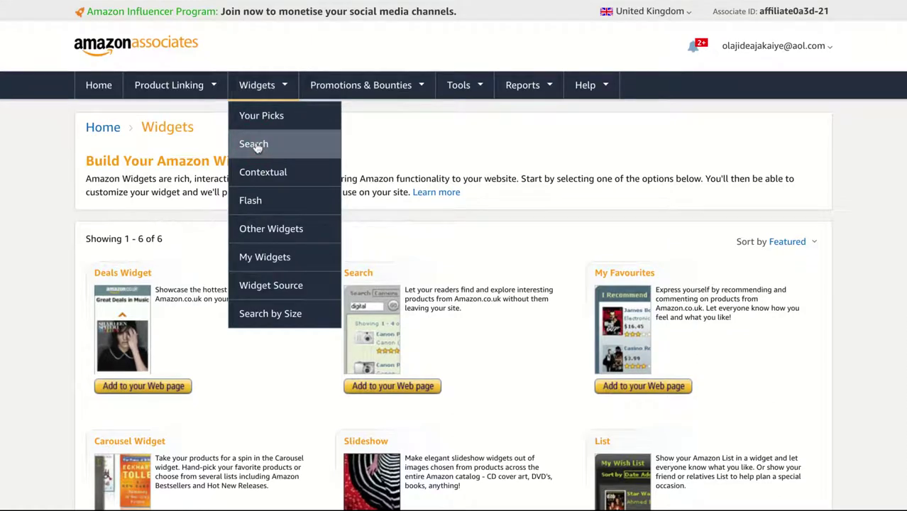
pyautogui.click(257, 146)
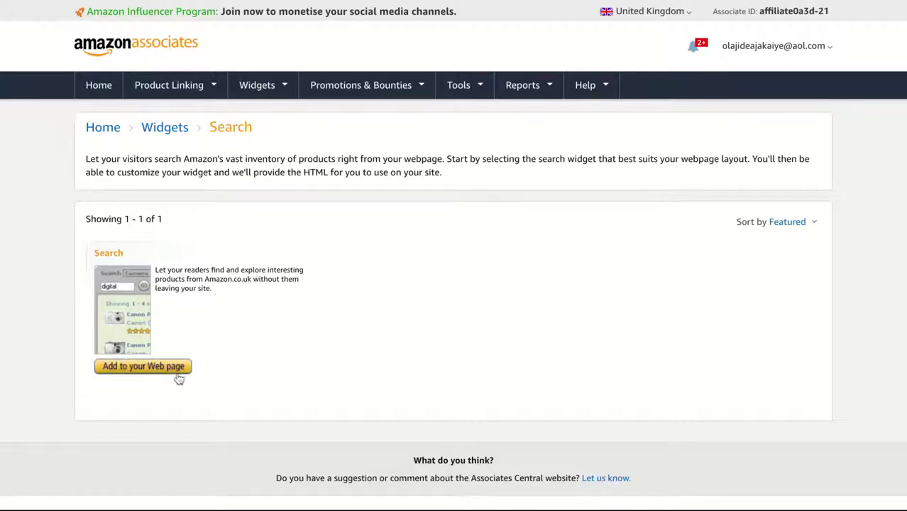
# Step: Start the Search widget via 'Add to your Web page' and inspect the preview's category dropdown
pyautogui.click(136, 368)
pyautogui.click(135, 369)
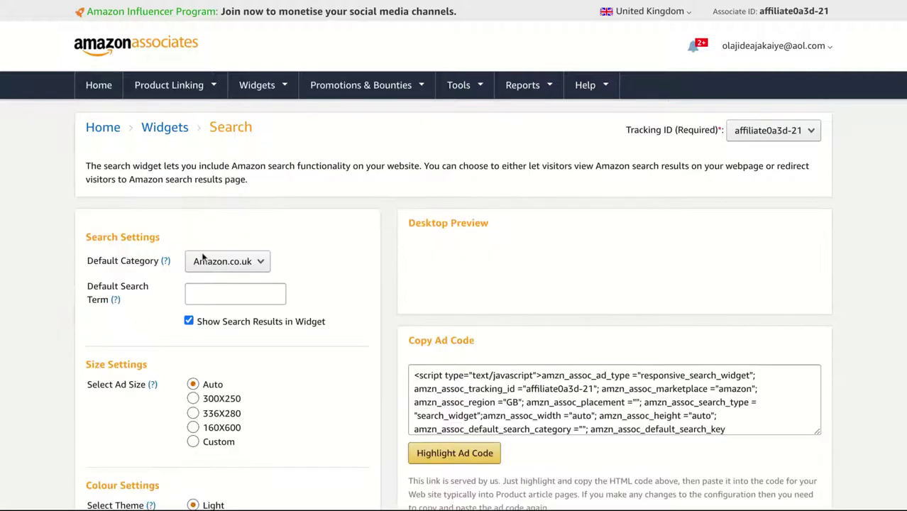
pyautogui.scroll(-3, 296, 340)
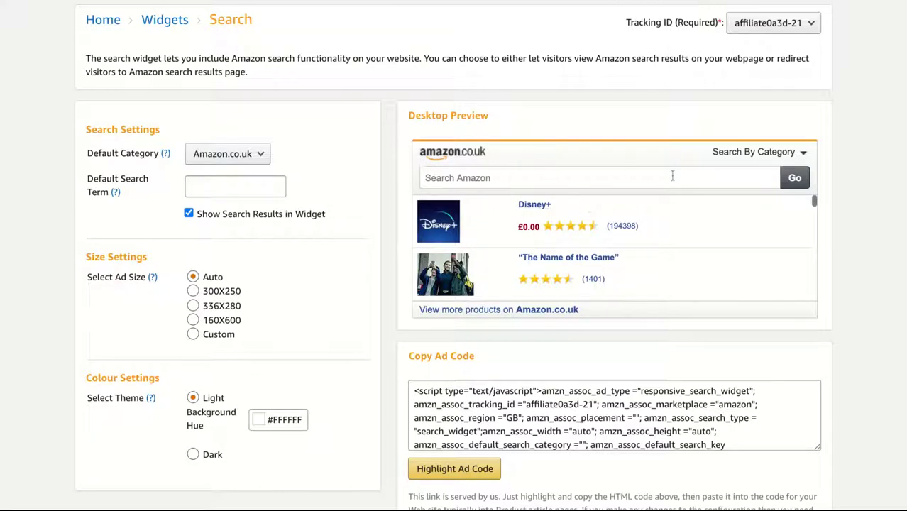
pyautogui.click(801, 153)
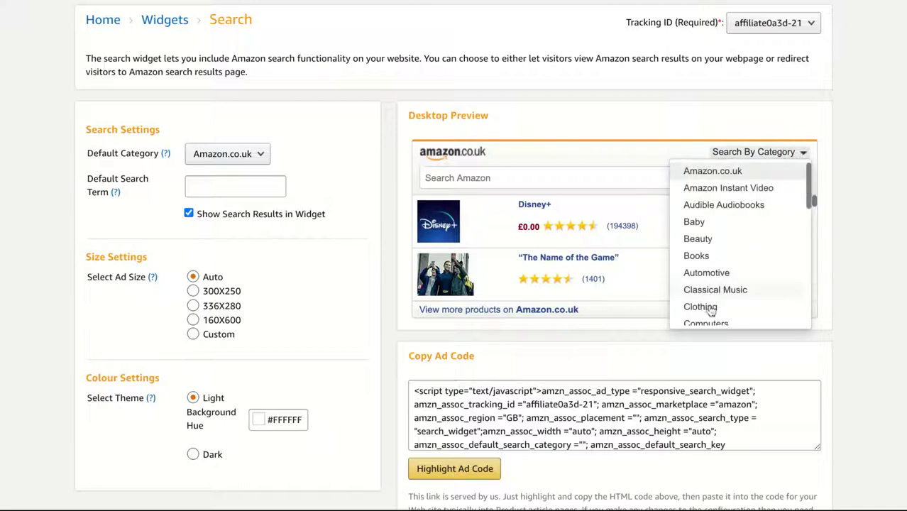
pyautogui.scroll(-3, 718, 247)
pyautogui.scroll(-4, 719, 247)
pyautogui.scroll(-1, 738, 245)
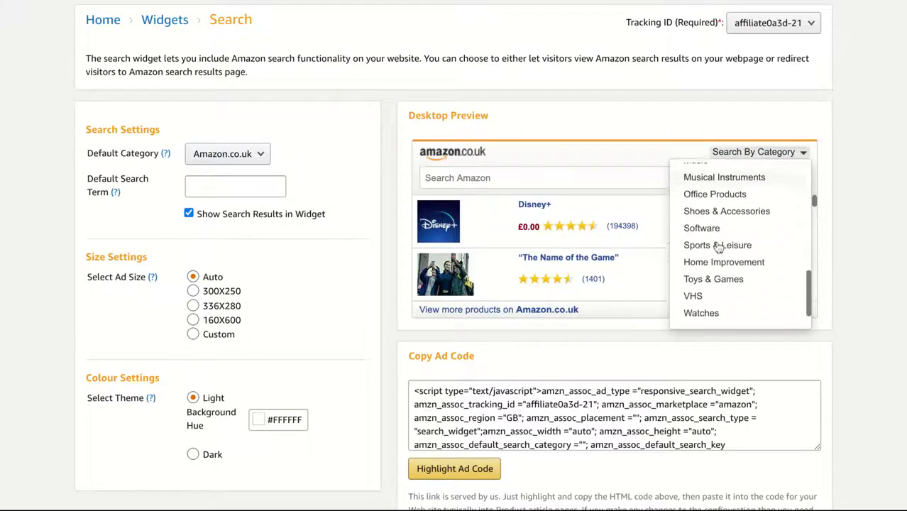
pyautogui.click(632, 161)
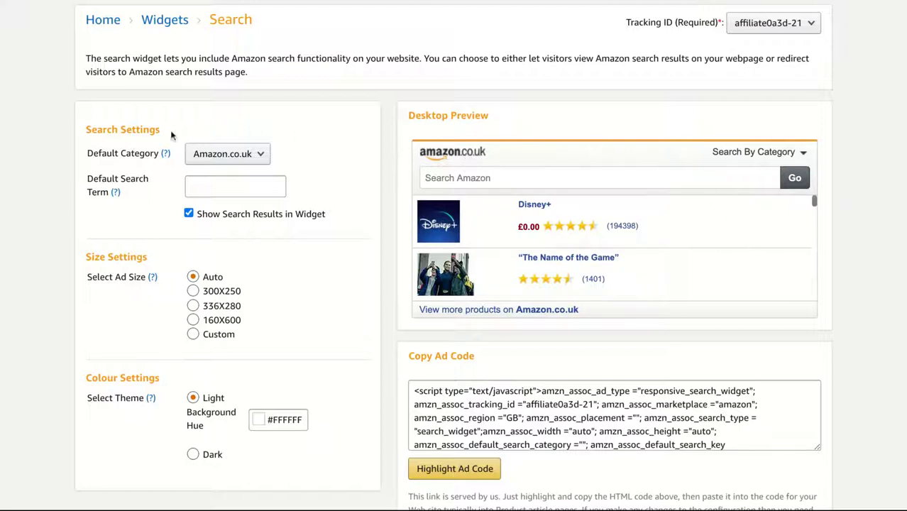
pyautogui.click(255, 156)
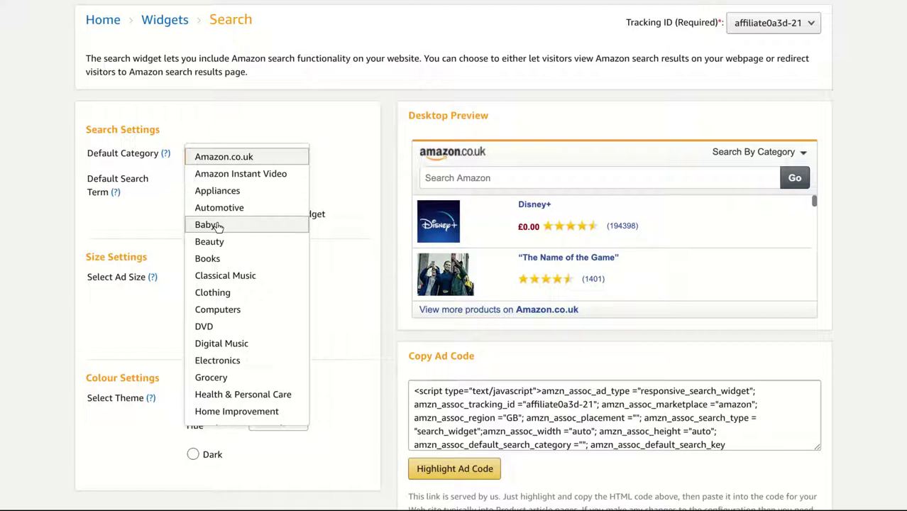
pyautogui.click(224, 258)
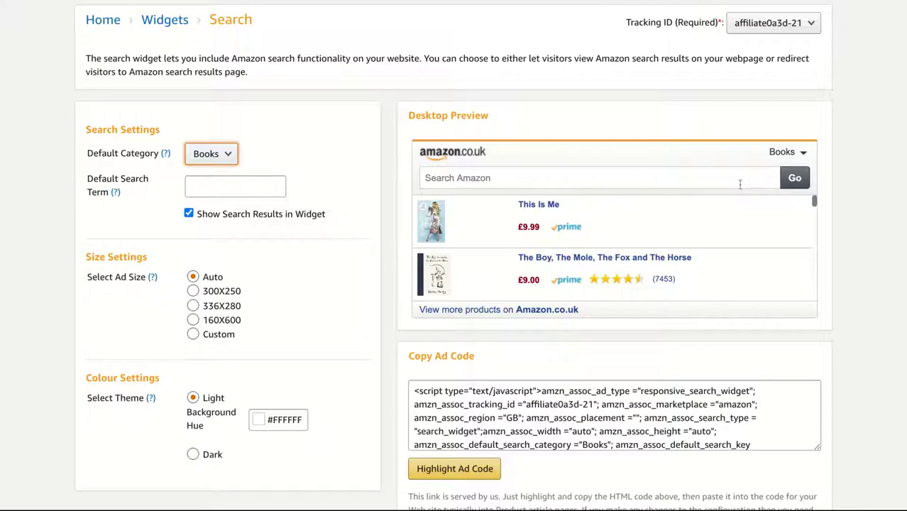
pyautogui.click(227, 152)
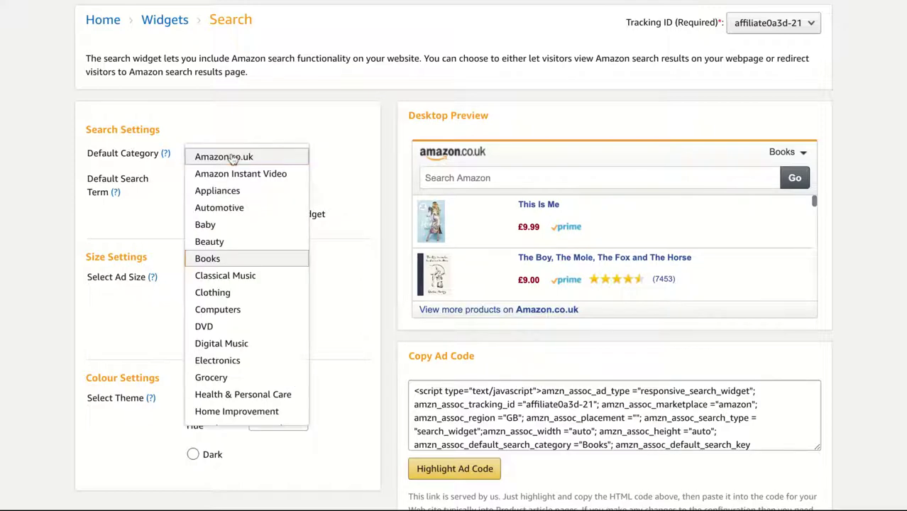
pyautogui.scroll(2, 256, 177)
pyautogui.scroll(-3, 259, 181)
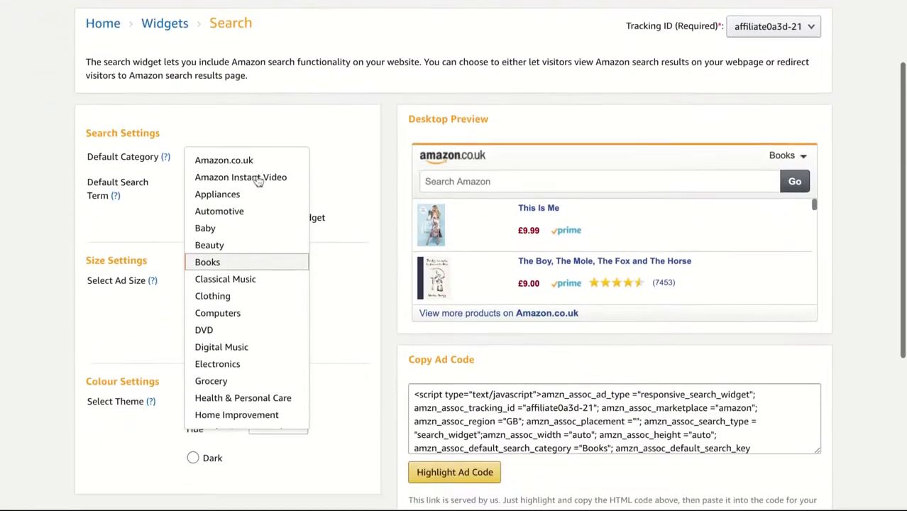
pyautogui.click(269, 158)
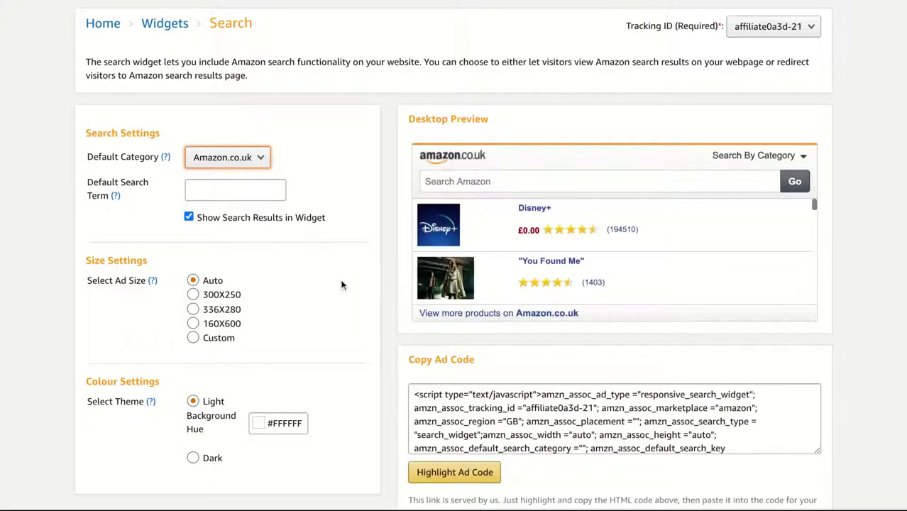
pyautogui.scroll(-2, 340, 285)
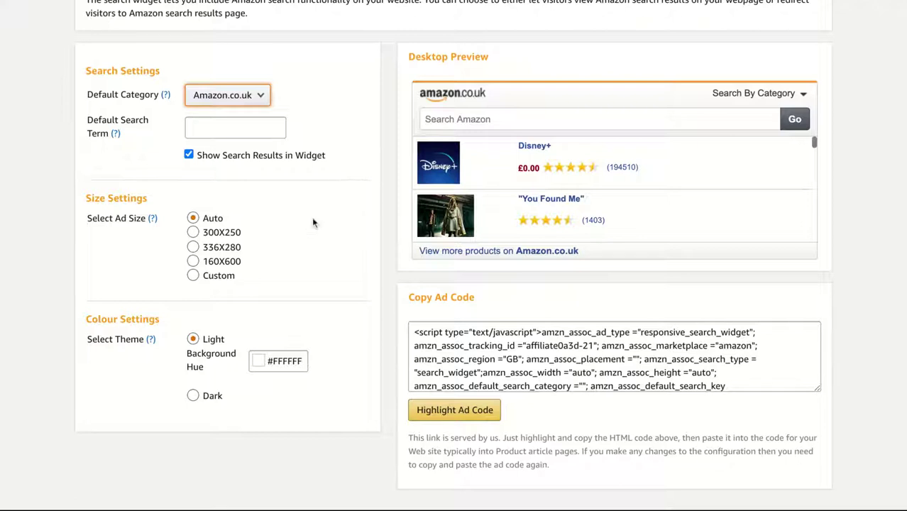
# Step: Try the 300X250 and 336X280 sizes, settling on the 160X600 skyscraper size
pyautogui.click(192, 233)
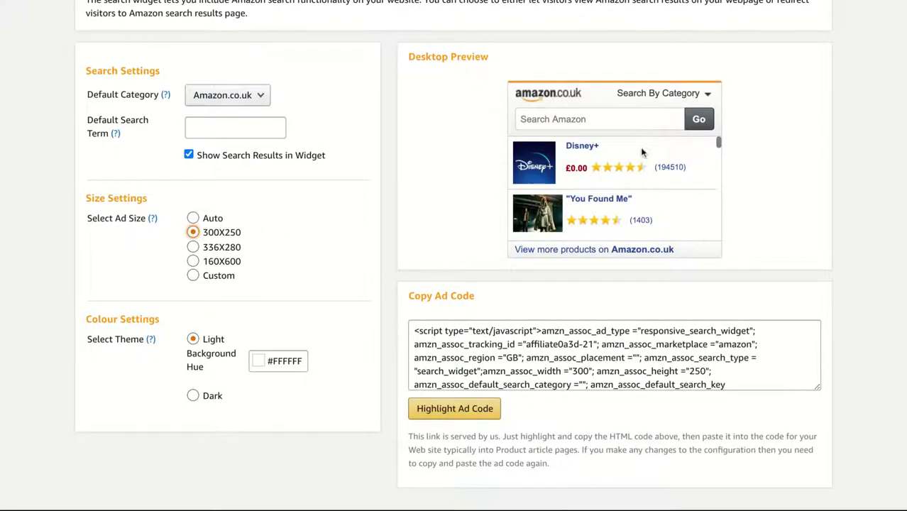
pyautogui.click(211, 261)
pyautogui.click(193, 247)
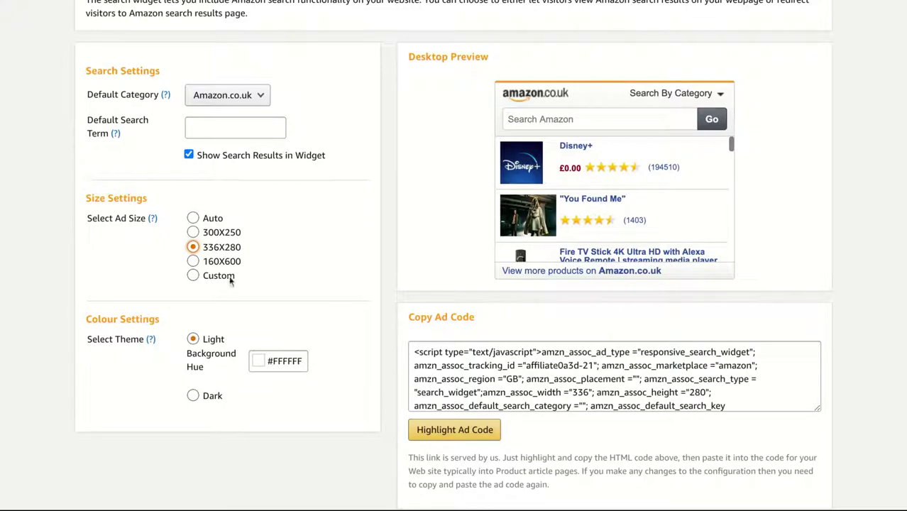
pyautogui.click(192, 263)
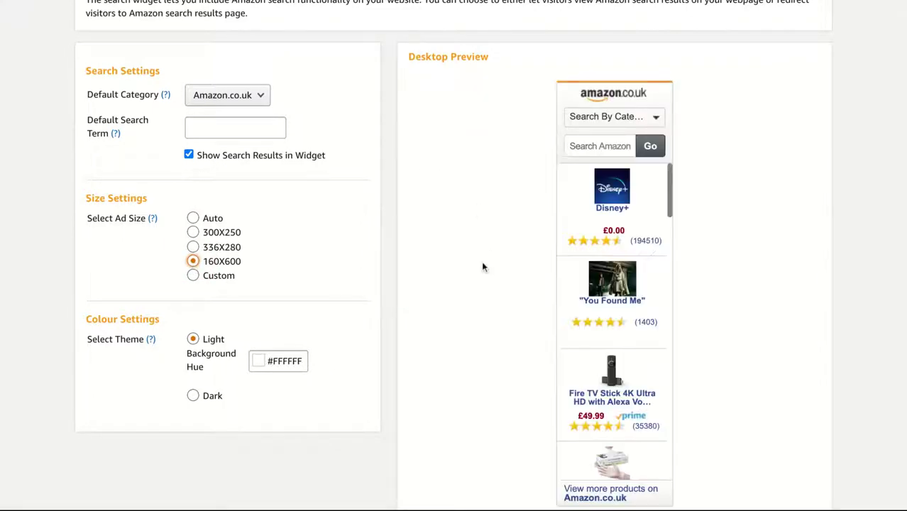
pyautogui.scroll(-3, 483, 268)
pyautogui.scroll(2, 482, 267)
pyautogui.scroll(-1, 482, 267)
pyautogui.scroll(1, 482, 267)
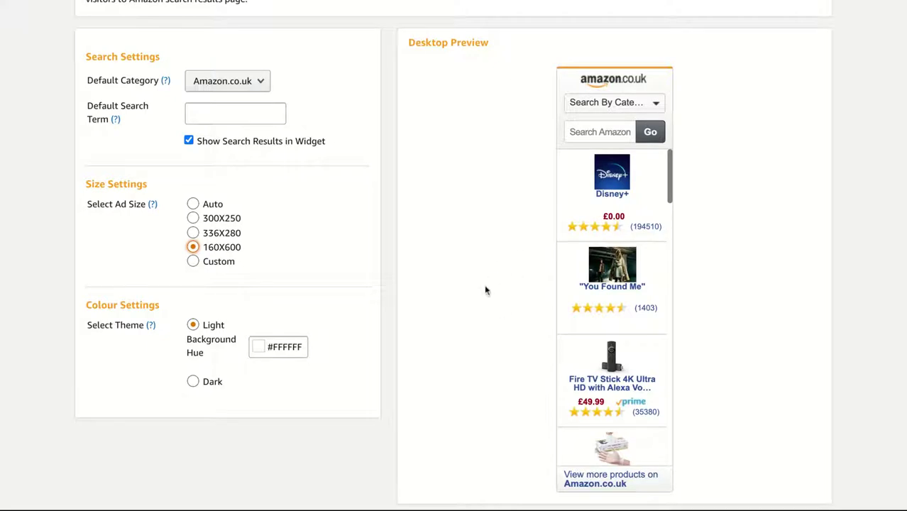
pyautogui.scroll(-2, 614, 322)
pyautogui.scroll(-4, 614, 322)
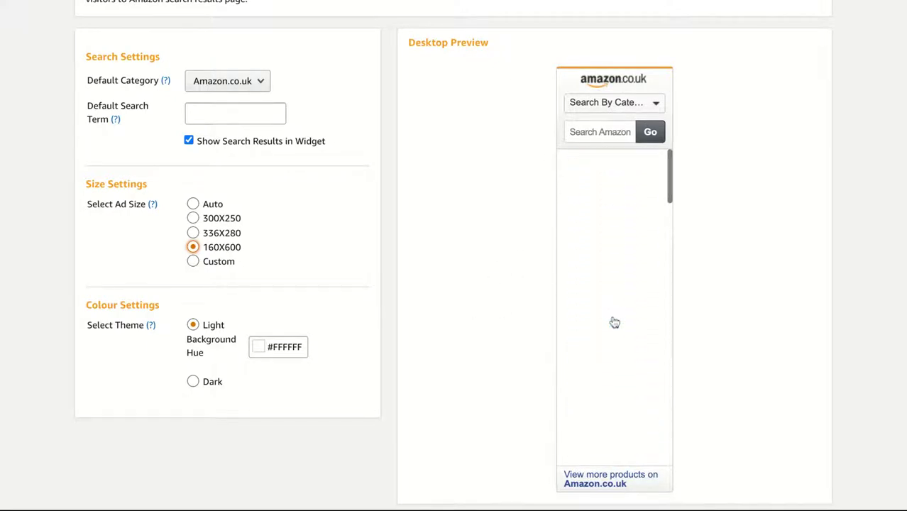
pyautogui.scroll(-5, 614, 322)
pyautogui.scroll(3, 614, 323)
pyautogui.scroll(1, 614, 322)
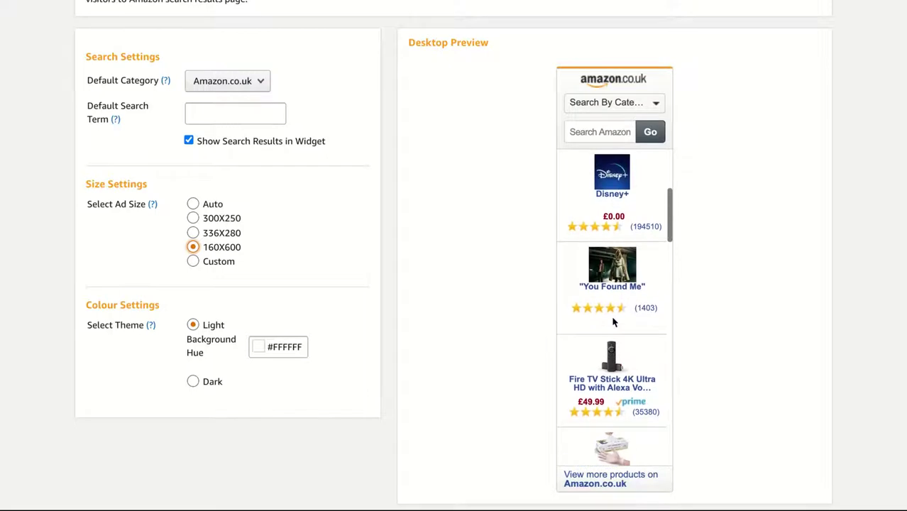
# Step: Check the preview's search category list and close it again
pyautogui.click(657, 103)
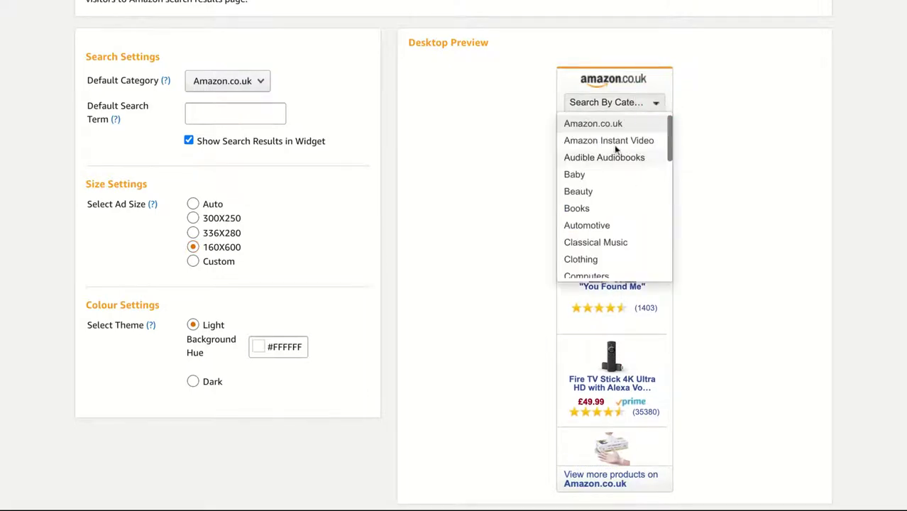
pyautogui.scroll(-3, 595, 245)
pyautogui.scroll(-4, 595, 245)
pyautogui.scroll(-3, 595, 245)
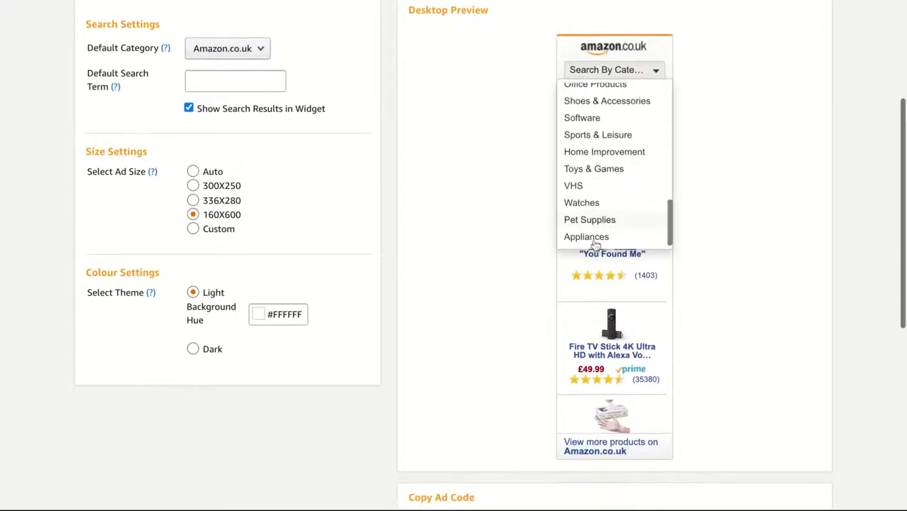
pyautogui.scroll(-2, 595, 245)
pyautogui.click(498, 250)
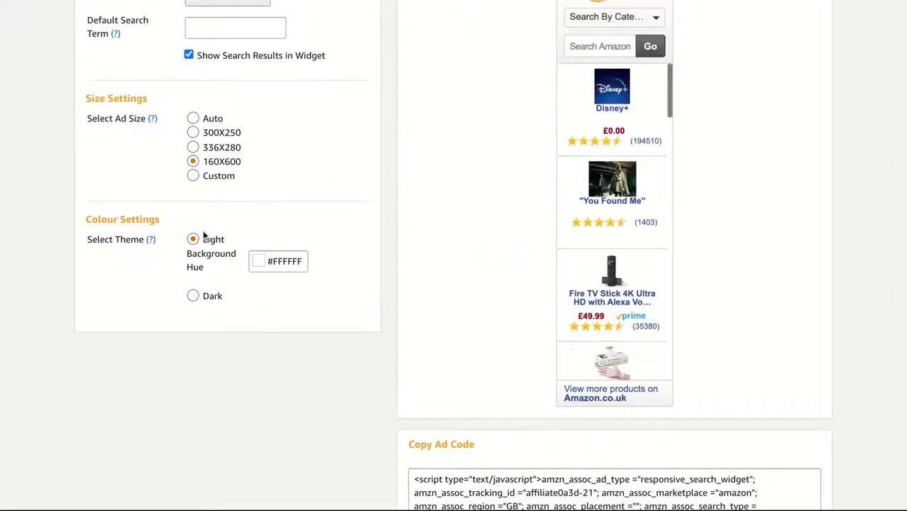
# Step: Preview the Dark theme, then switch the widget back to the Light theme
pyautogui.click(193, 295)
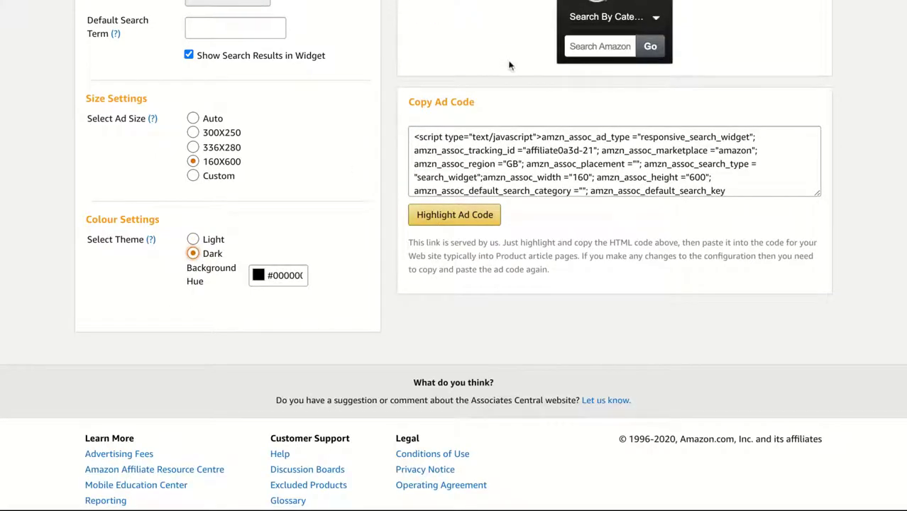
pyautogui.scroll(3, 509, 65)
pyautogui.scroll(-1, 509, 66)
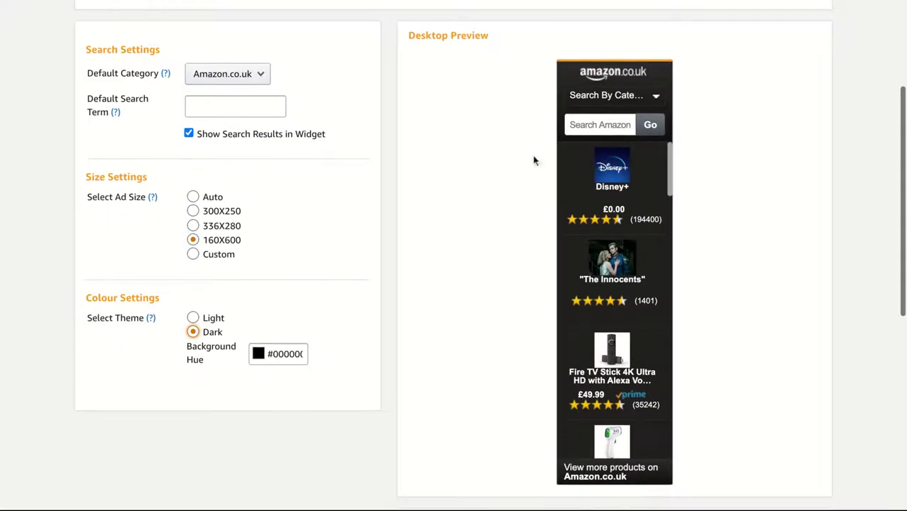
pyautogui.click(193, 318)
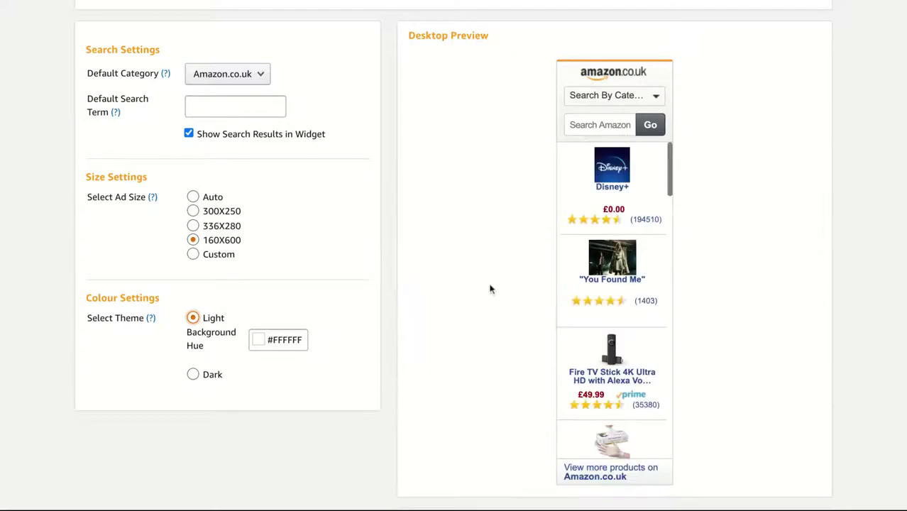
# Step: Highlight the full generated search widget ad code for copying
pyautogui.scroll(-1, 495, 297)
pyautogui.scroll(-1, 494, 296)
pyautogui.scroll(-1, 494, 296)
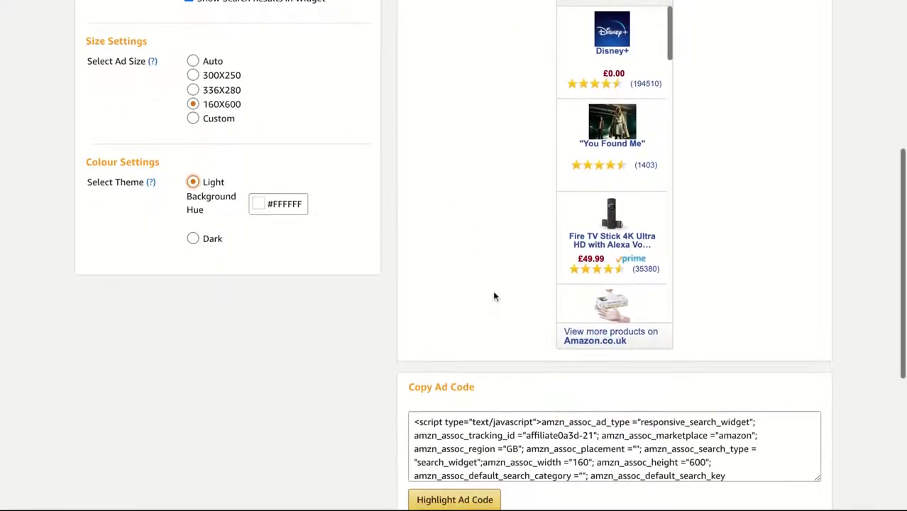
pyautogui.scroll(-1, 495, 297)
pyautogui.scroll(-1, 495, 296)
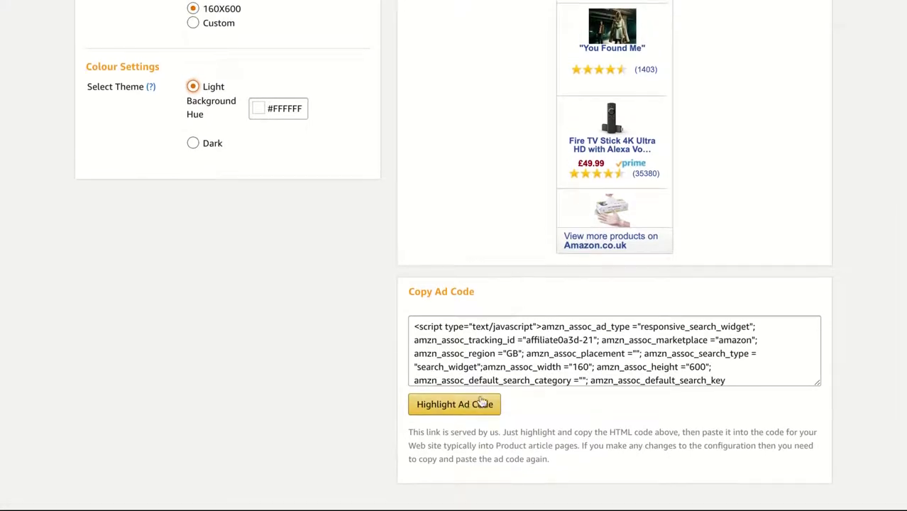
pyautogui.click(461, 410)
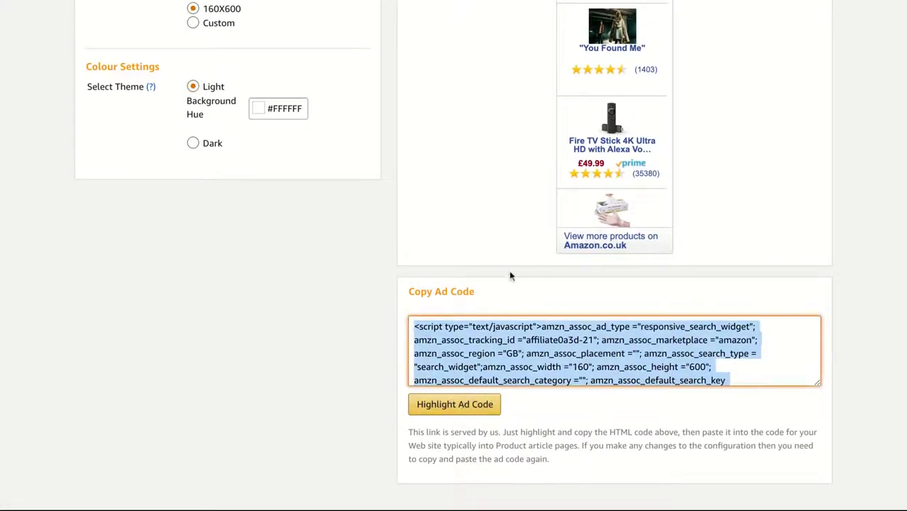
pyautogui.scroll(2, 528, 201)
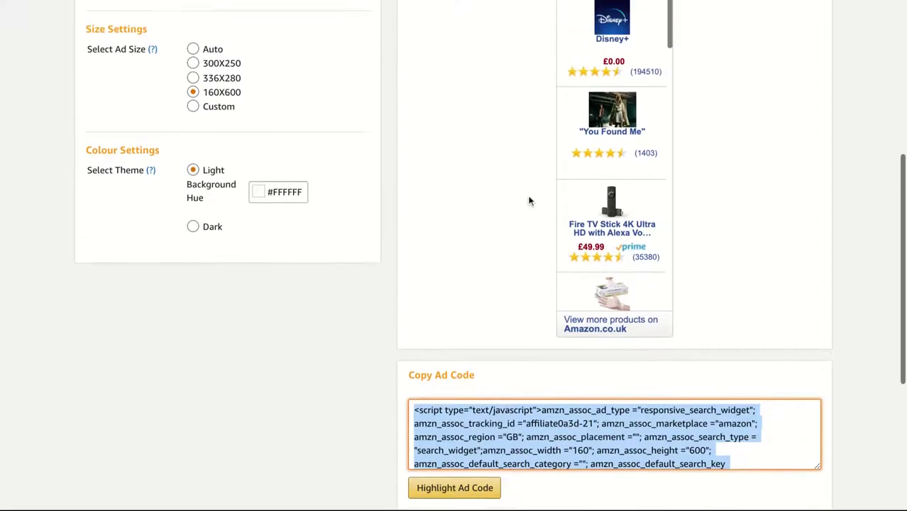
pyautogui.scroll(1, 528, 201)
pyautogui.scroll(1, 528, 201)
pyautogui.scroll(2, 528, 200)
pyautogui.scroll(-1, 529, 202)
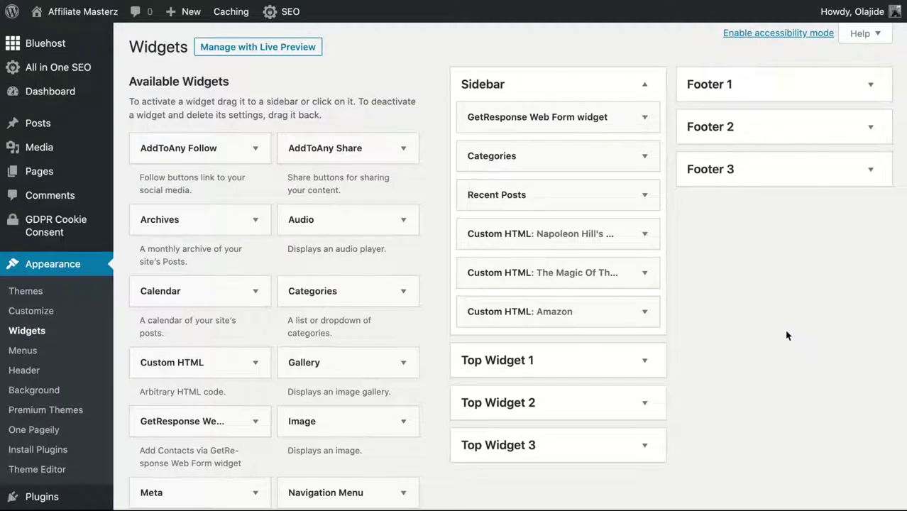
# Step: Scroll through the Widgets page's available widgets and the Sidebar area
pyautogui.scroll(-2, 786, 335)
pyautogui.scroll(-3, 786, 335)
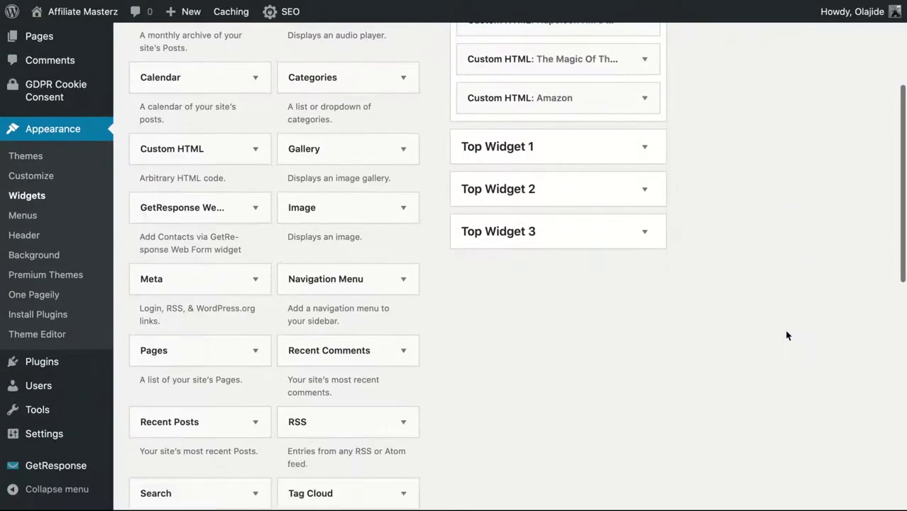
pyautogui.scroll(-1, 786, 334)
pyautogui.scroll(2, 786, 335)
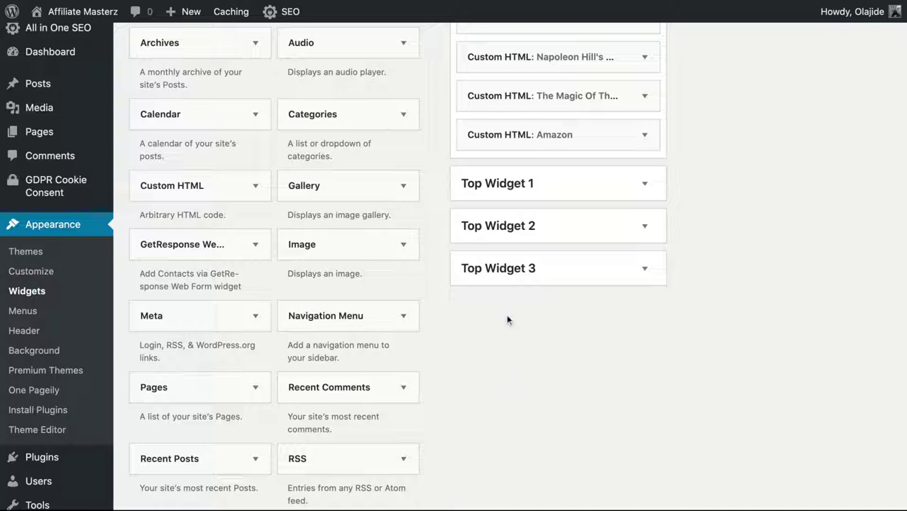
pyautogui.moveTo(49, 52)
pyautogui.scroll(1, 388, 17)
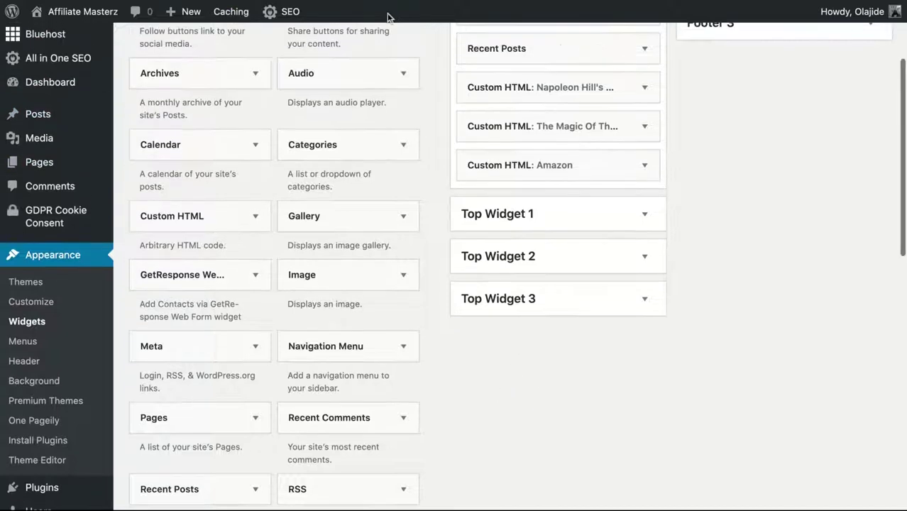
pyautogui.scroll(-1, 387, 17)
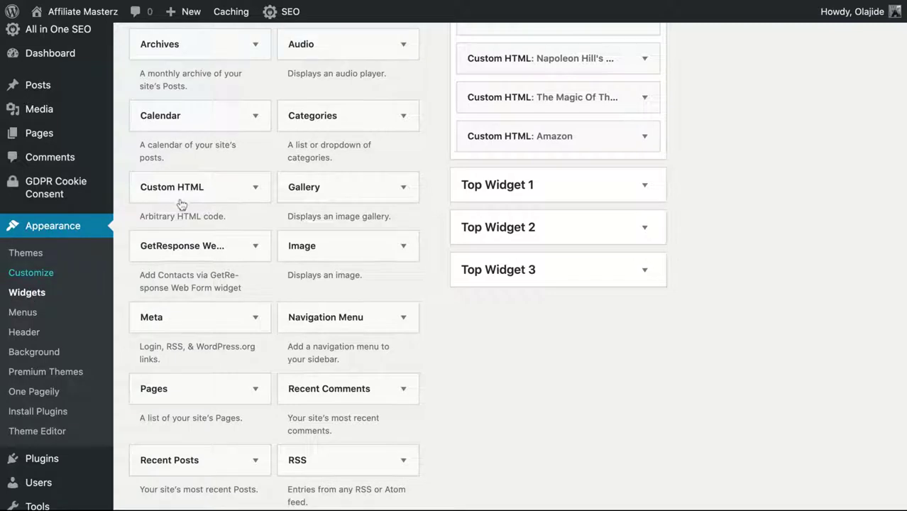
# Step: Expand Custom HTML in Available Widgets to show its area list with Sidebar selected
pyautogui.scroll(3, 180, 198)
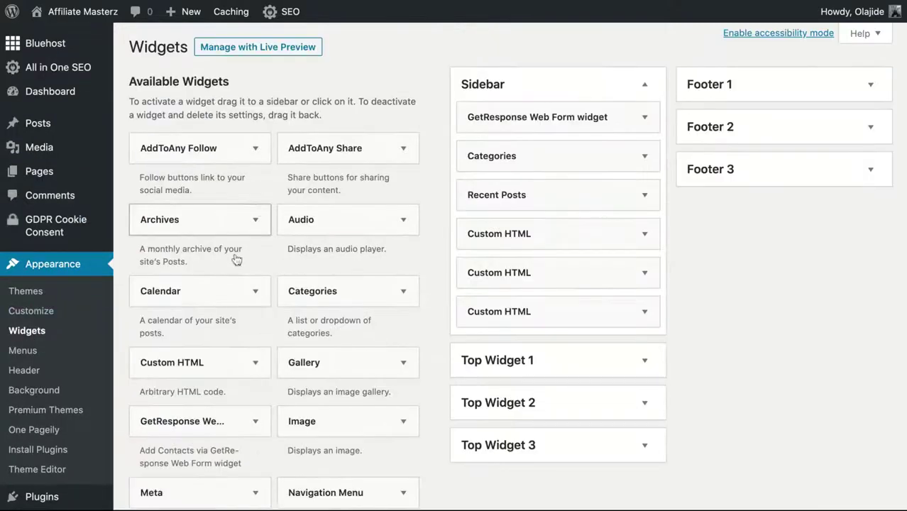
pyautogui.click(254, 365)
pyautogui.scroll(-2, 253, 367)
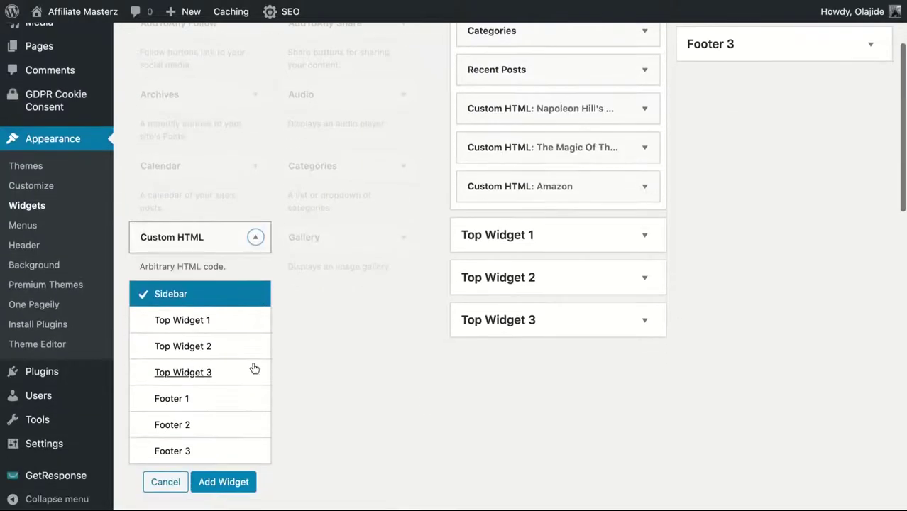
pyautogui.scroll(-2, 253, 367)
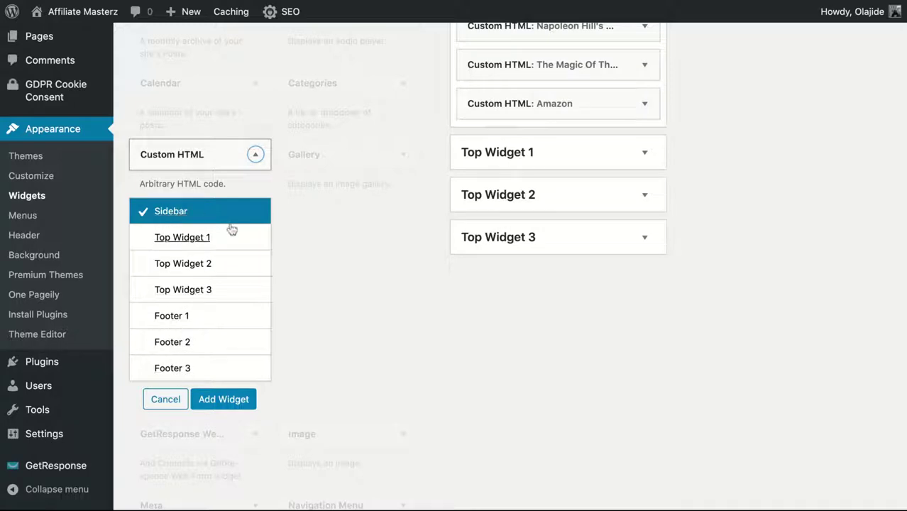
pyautogui.scroll(2, 324, 217)
pyautogui.scroll(2, 324, 220)
pyautogui.scroll(-3, 324, 220)
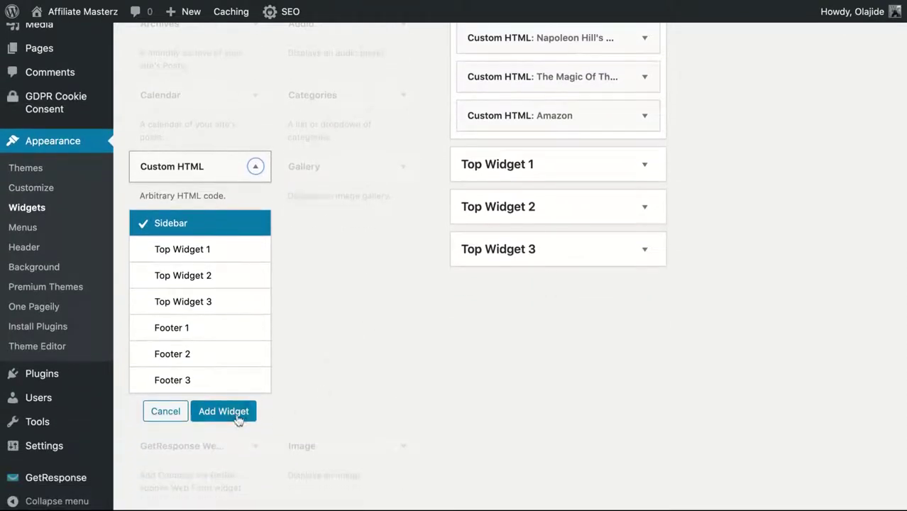
pyautogui.scroll(2, 326, 341)
pyautogui.scroll(3, 327, 339)
pyautogui.scroll(2, 328, 339)
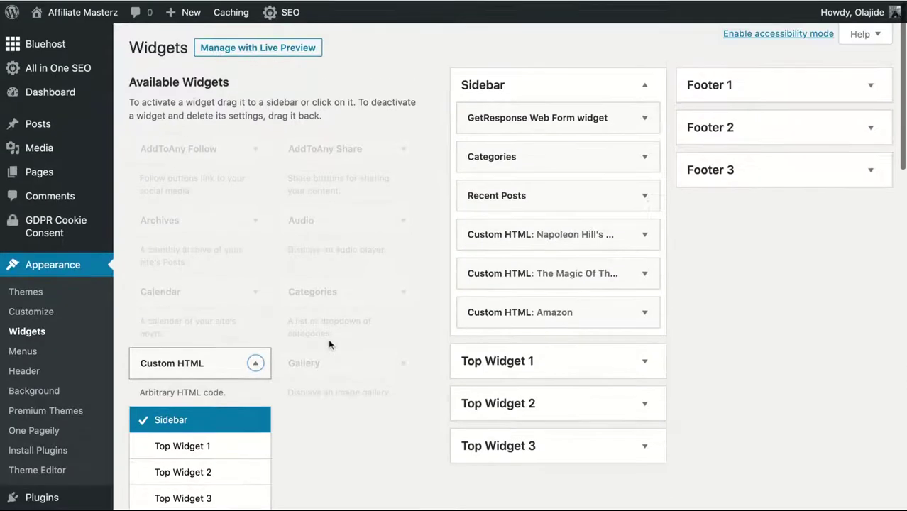
# Step: Expand the Sidebar's 'Custom HTML: Amazon' widget, review the saved ad code, and close it with Done
pyautogui.click(645, 313)
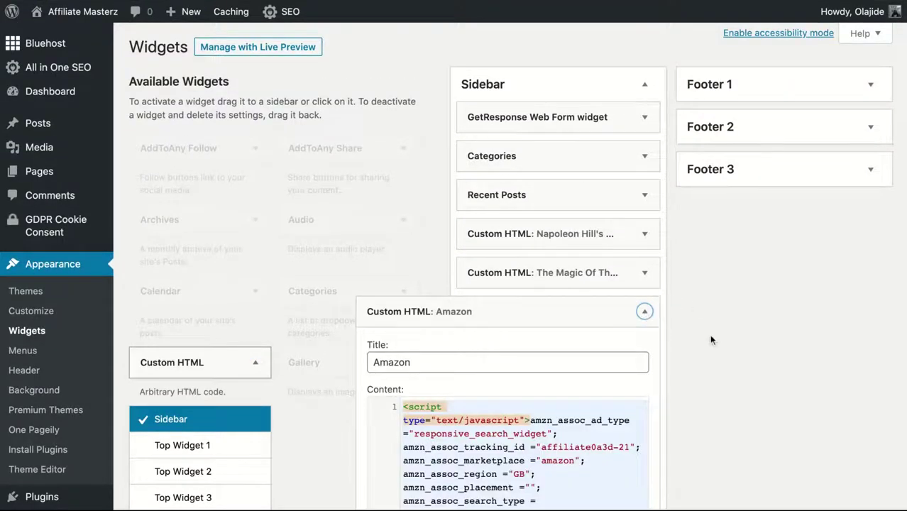
pyautogui.scroll(-2, 712, 342)
pyautogui.scroll(-2, 711, 340)
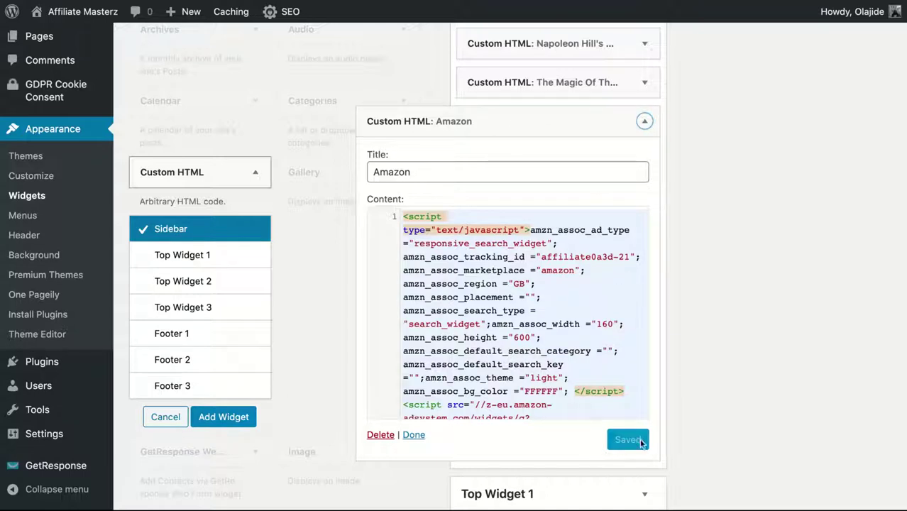
pyautogui.click(414, 435)
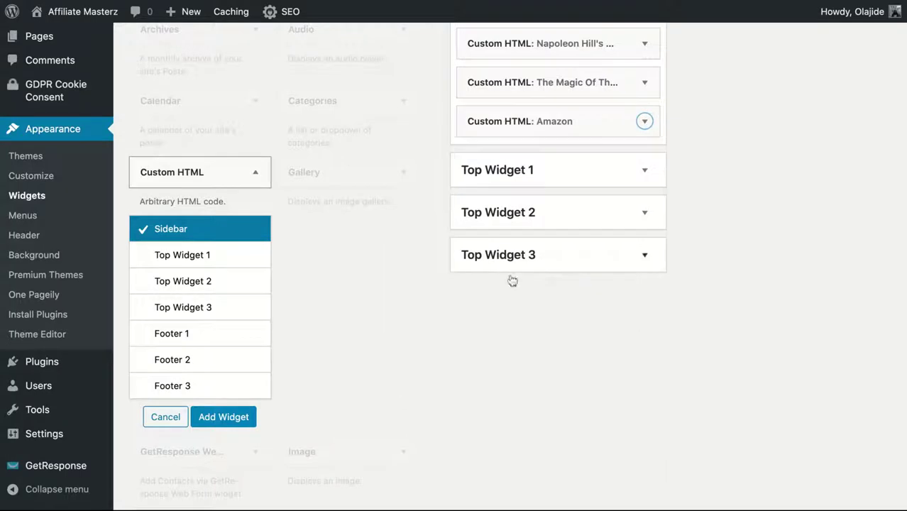
# Step: Open the live site homepage and scroll down to the sidebar's Amazon.co.uk search widget
pyautogui.scroll(5, 429, 314)
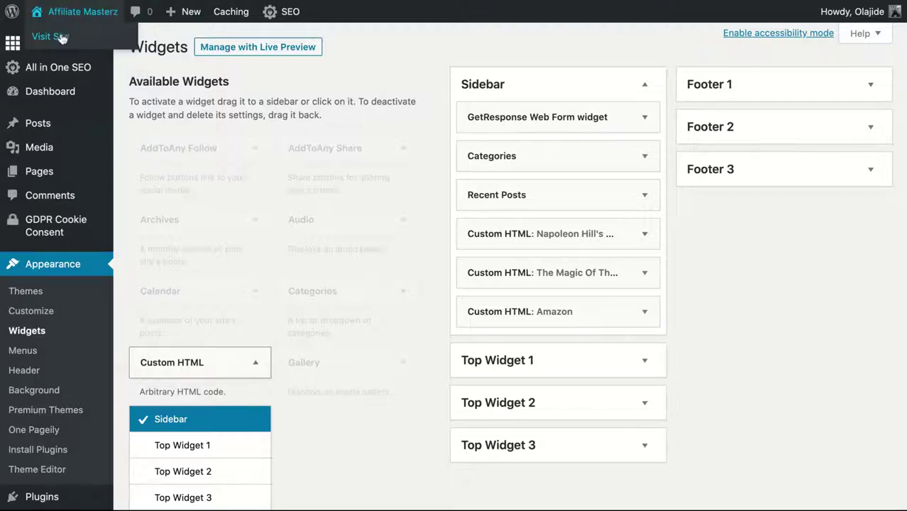
pyautogui.moveTo(46, 44)
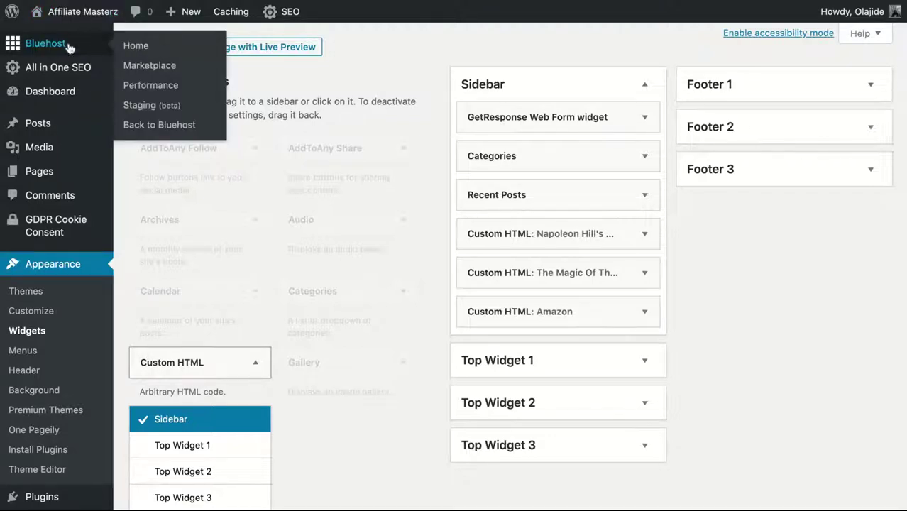
pyautogui.click(80, 13)
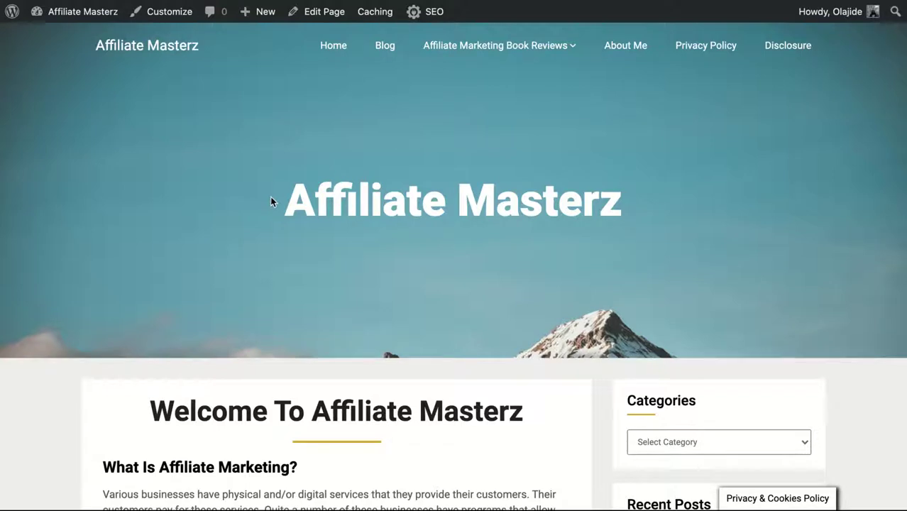
pyautogui.scroll(-1, 271, 201)
pyautogui.scroll(-1, 271, 201)
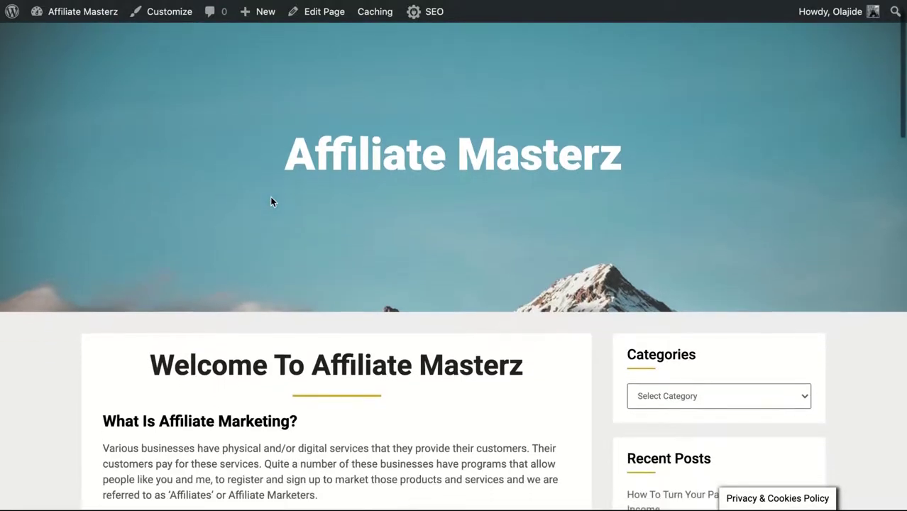
pyautogui.scroll(-2, 270, 202)
pyautogui.scroll(-1, 270, 202)
pyautogui.scroll(-1, 271, 201)
pyautogui.scroll(-2, 271, 202)
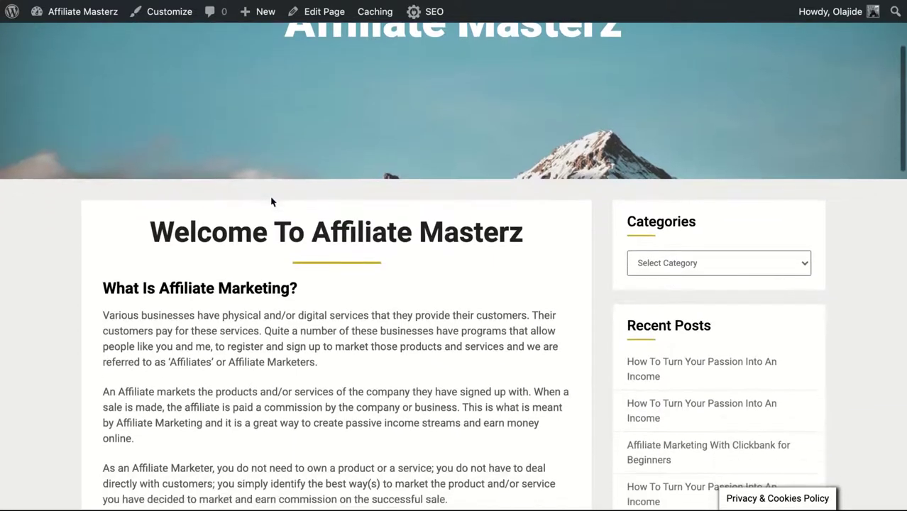
pyautogui.scroll(-1, 271, 201)
pyautogui.scroll(-1, 270, 201)
pyautogui.scroll(-2, 270, 202)
pyautogui.scroll(-1, 270, 202)
pyautogui.scroll(-3, 271, 201)
pyautogui.scroll(-3, 270, 202)
pyautogui.scroll(-2, 279, 183)
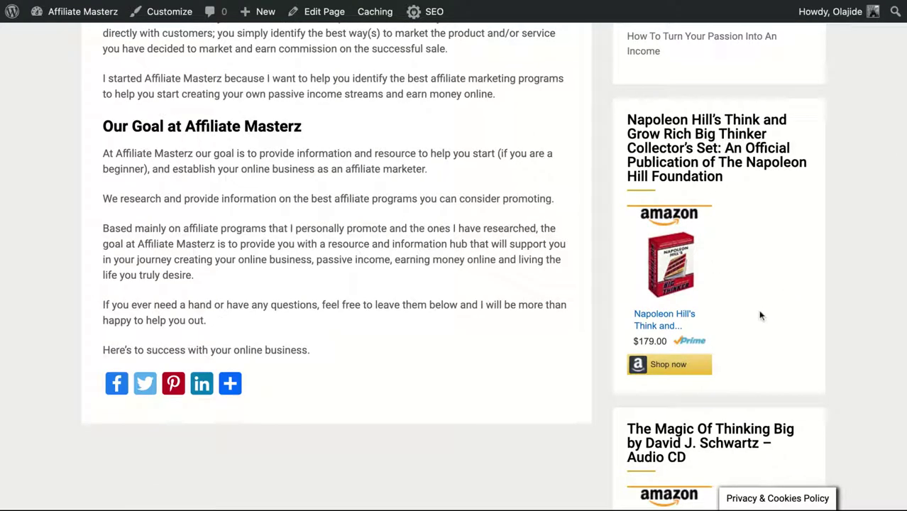
pyautogui.scroll(-1, 525, 341)
pyautogui.scroll(-2, 524, 341)
pyautogui.scroll(-1, 524, 341)
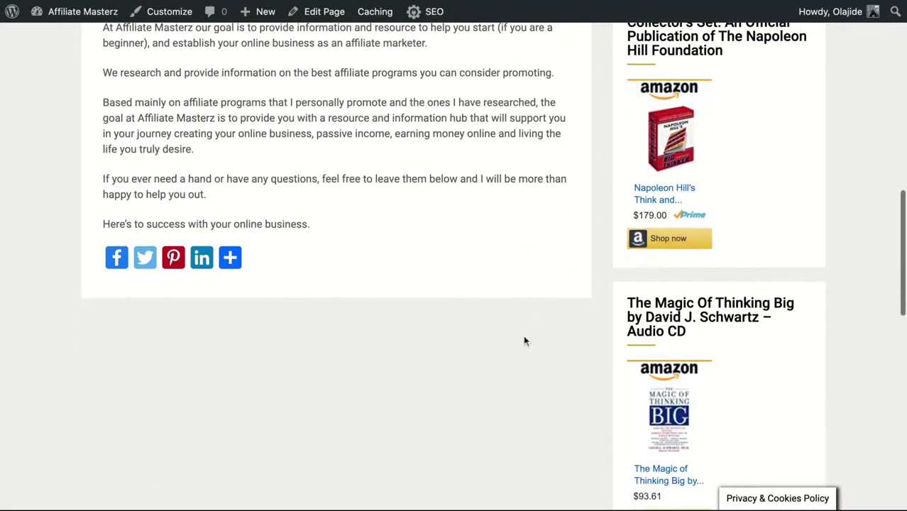
pyautogui.scroll(-4, 525, 341)
pyautogui.scroll(-1, 524, 341)
pyautogui.scroll(-4, 524, 341)
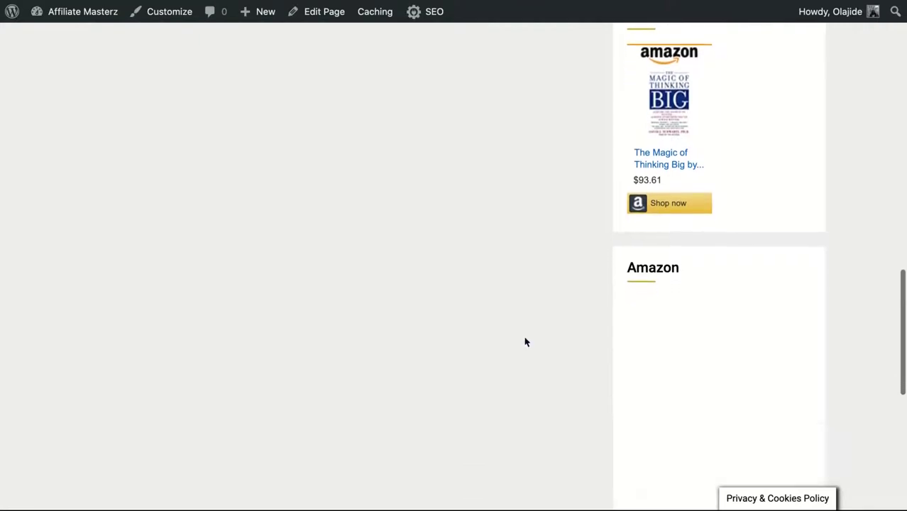
# Step: Check the widget's product list renders, then return to the top of the page
pyautogui.scroll(-1, 799, 377)
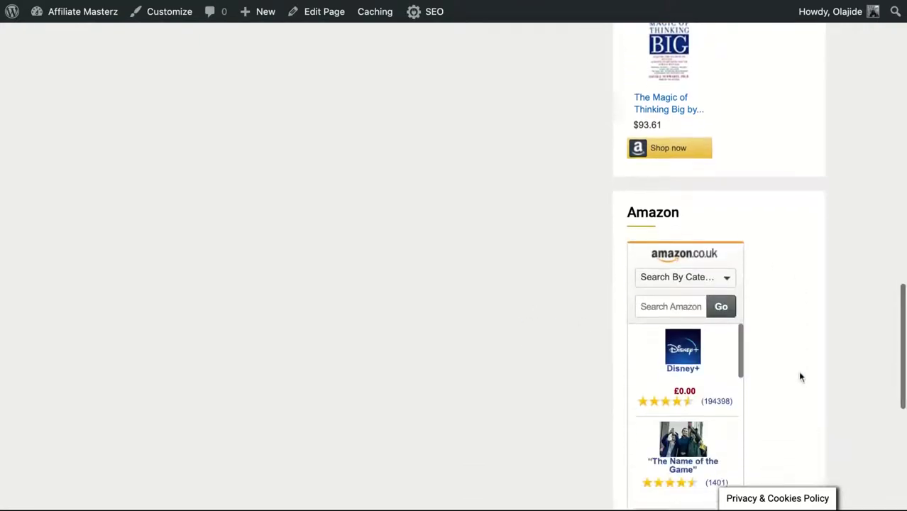
pyautogui.scroll(-1, 799, 376)
pyautogui.scroll(-1, 800, 376)
pyautogui.scroll(-1, 799, 377)
pyautogui.scroll(-1, 799, 378)
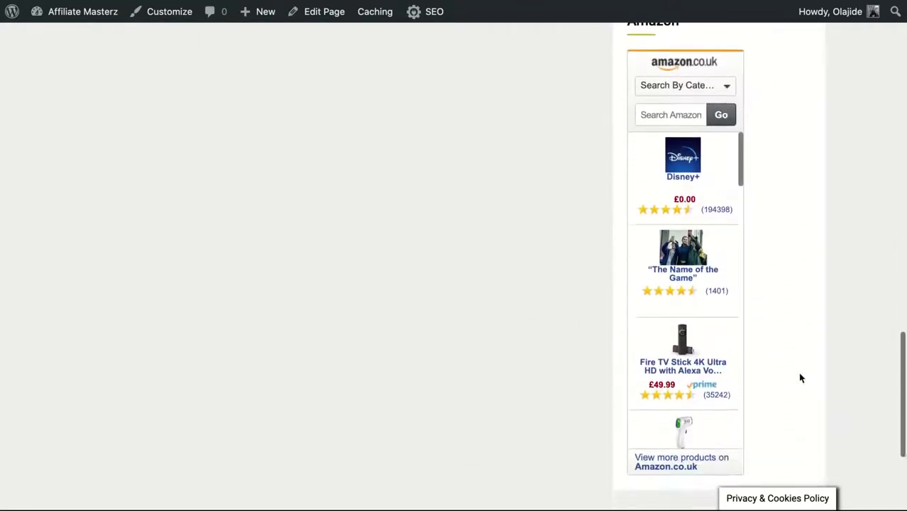
pyautogui.scroll(-1, 799, 378)
pyautogui.scroll(1, 799, 378)
pyautogui.scroll(1, 799, 378)
pyautogui.scroll(-1, 800, 378)
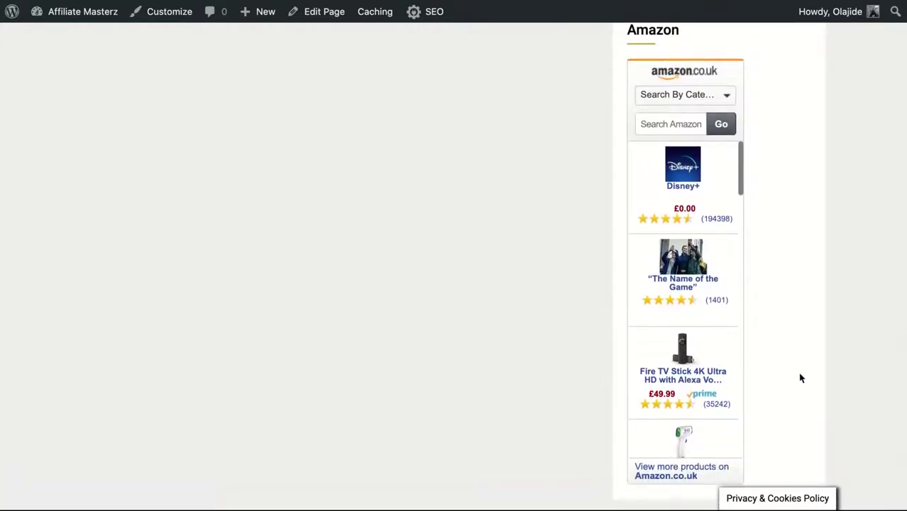
pyautogui.scroll(1, 800, 378)
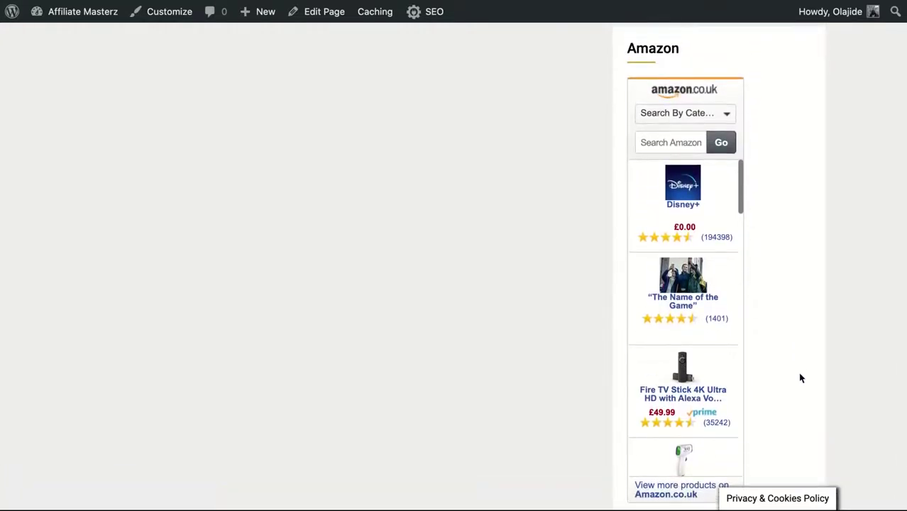
pyautogui.scroll(1, 799, 378)
pyautogui.scroll(3, 800, 378)
pyautogui.scroll(10, 800, 380)
pyautogui.scroll(5, 800, 383)
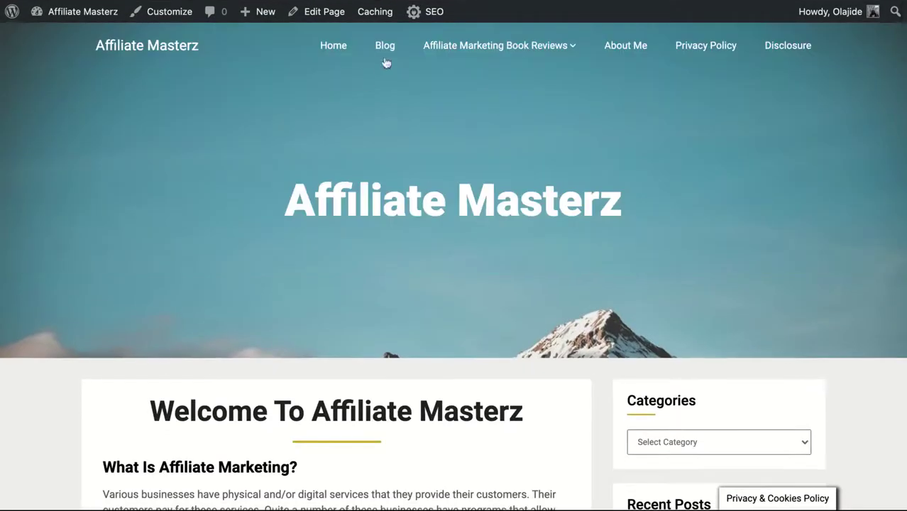
# Step: Open the Blog listing and the post 'How To Turn Your Passion Into An Income'
pyautogui.click(386, 48)
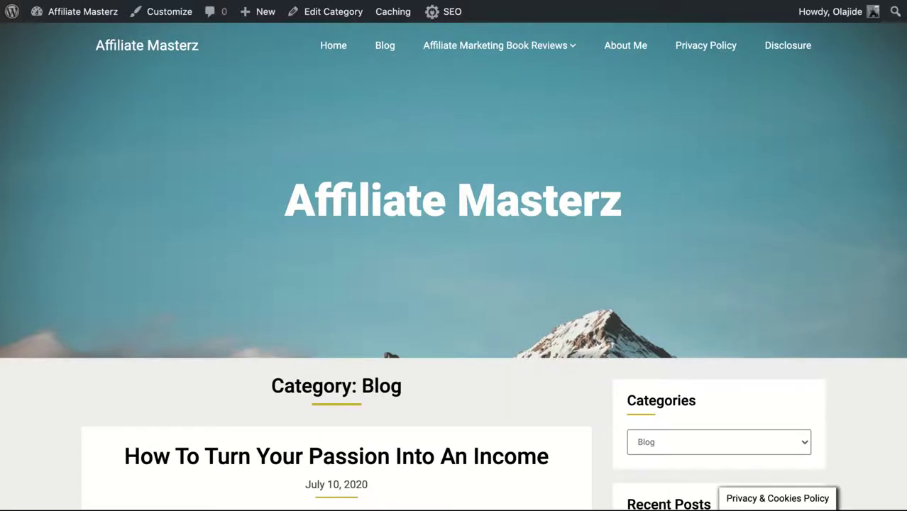
pyautogui.scroll(-5, 363, 328)
pyautogui.click(364, 319)
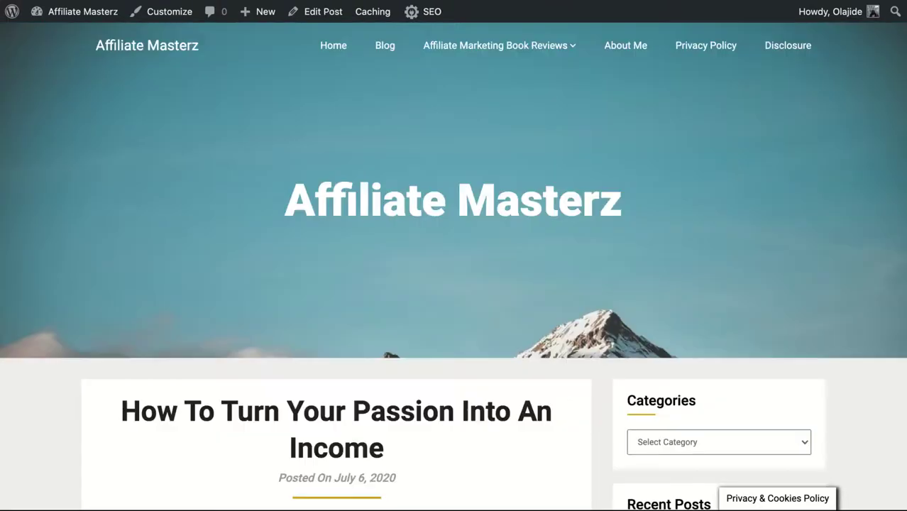
pyautogui.scroll(-2, 540, 327)
pyautogui.scroll(-2, 539, 327)
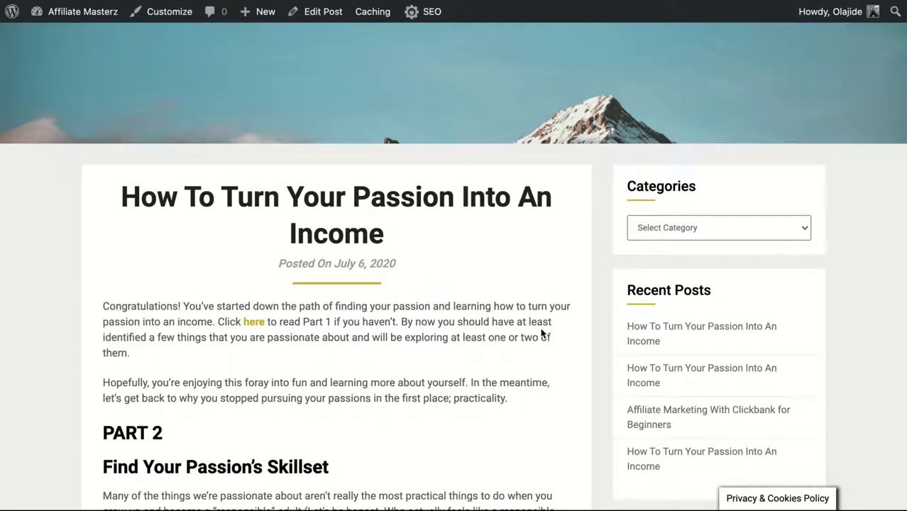
pyautogui.scroll(-1, 541, 334)
pyautogui.scroll(-2, 541, 333)
pyautogui.scroll(-2, 542, 334)
pyautogui.scroll(-2, 541, 333)
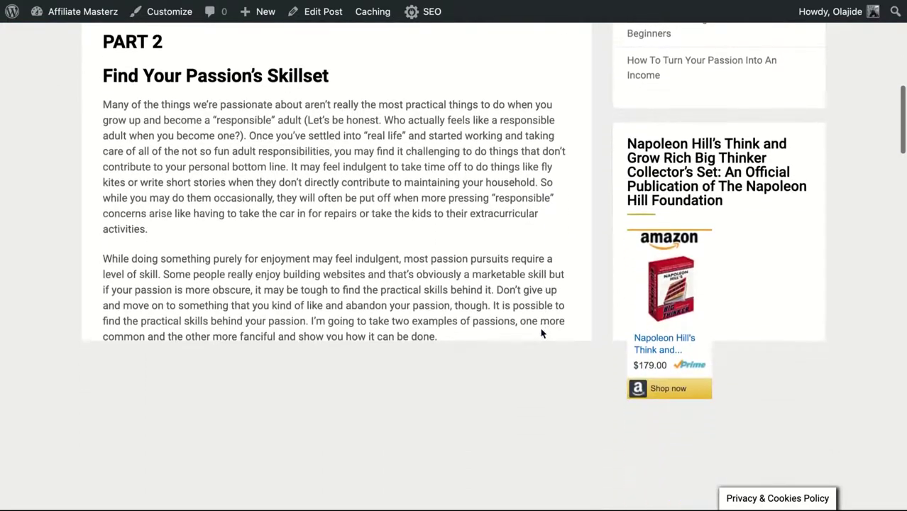
pyautogui.scroll(1, 540, 316)
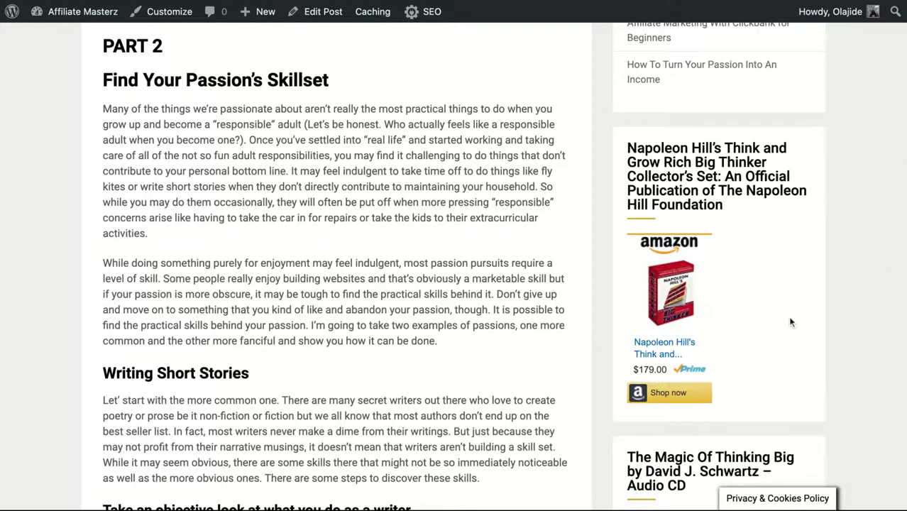
pyautogui.scroll(2, 791, 323)
pyautogui.scroll(1, 791, 322)
pyautogui.scroll(2, 791, 323)
pyautogui.scroll(1, 791, 322)
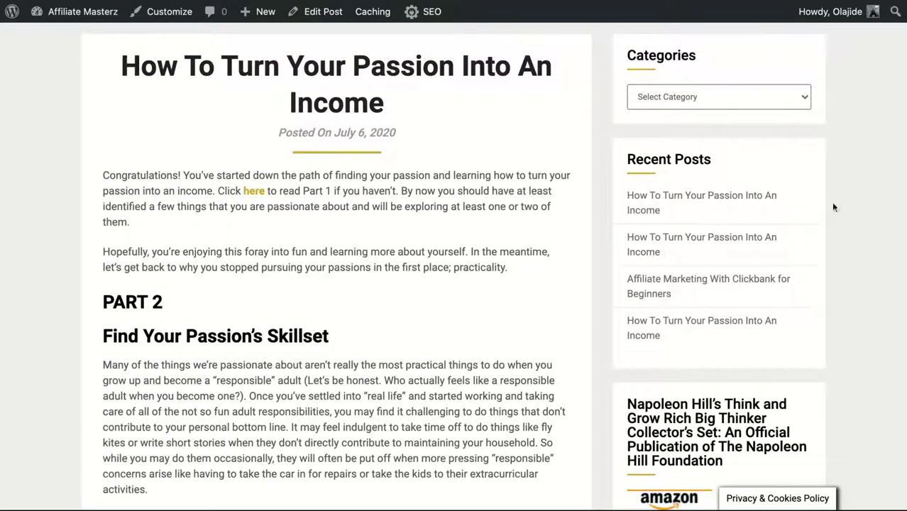
# Step: Scroll the post to confirm the Amazon.co.uk search widget and products in its sidebar
pyautogui.scroll(-3, 847, 280)
pyautogui.scroll(-3, 847, 280)
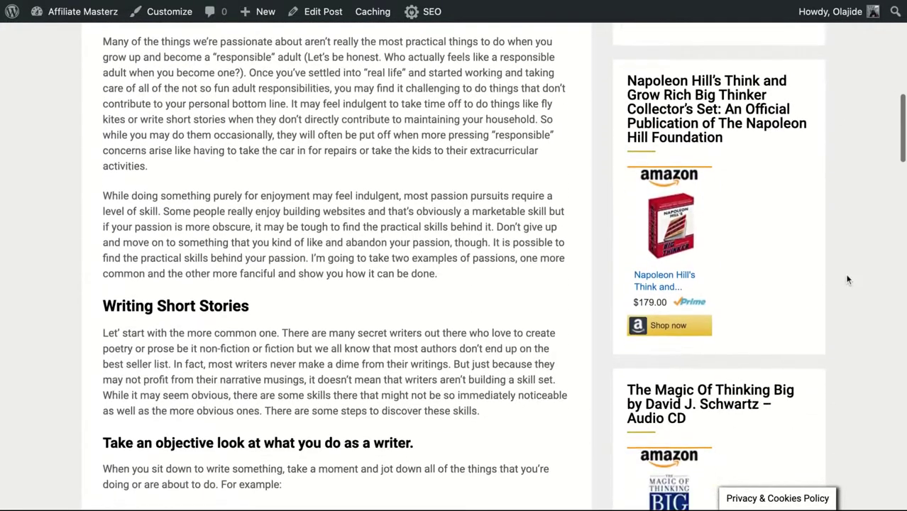
pyautogui.scroll(-2, 847, 279)
pyautogui.scroll(-2, 847, 280)
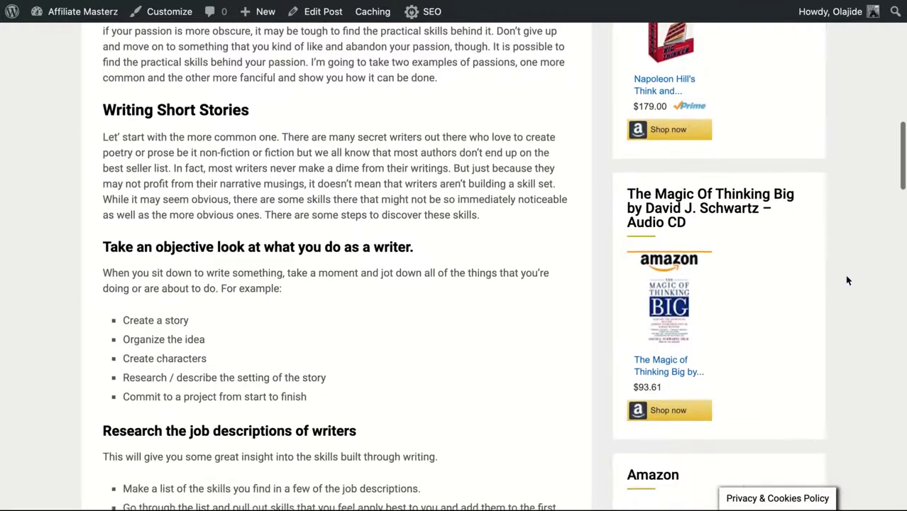
pyautogui.scroll(-2, 847, 280)
pyautogui.scroll(-2, 847, 280)
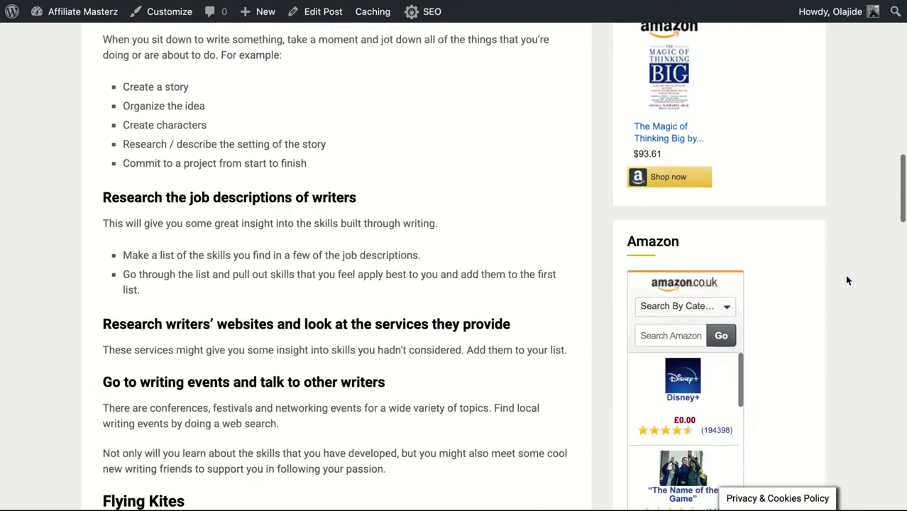
pyautogui.scroll(2, 318, 159)
pyautogui.scroll(-1, 319, 160)
pyautogui.scroll(4, 319, 163)
pyautogui.scroll(2, 318, 162)
pyautogui.scroll(-4, 319, 162)
pyautogui.scroll(-3, 318, 163)
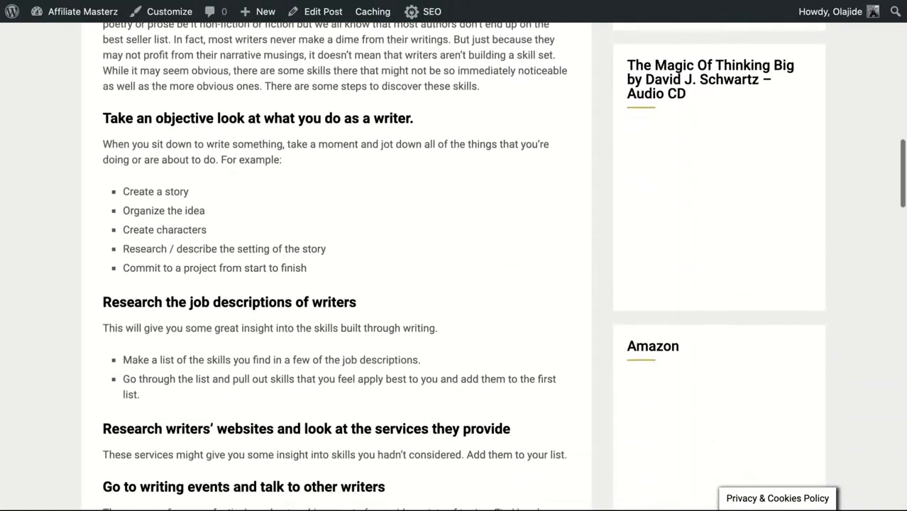
pyautogui.scroll(-1, 320, 161)
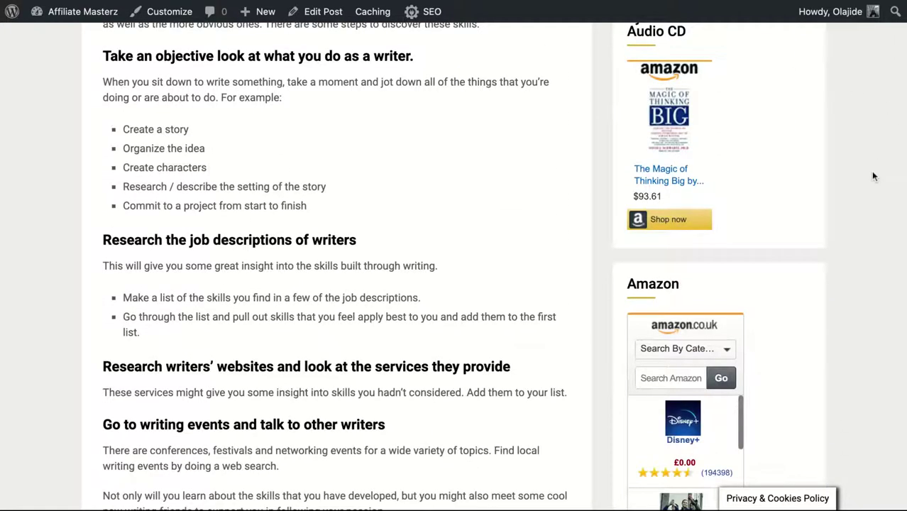
pyautogui.scroll(1, 873, 175)
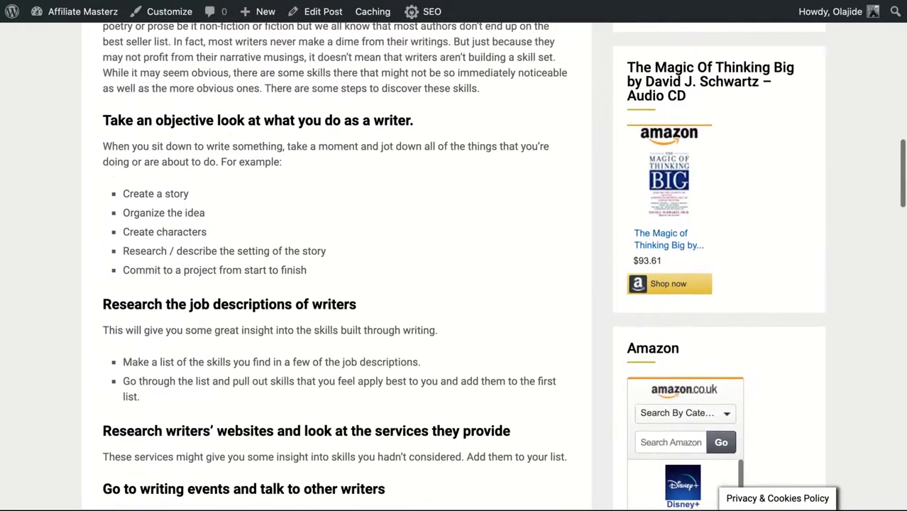
pyautogui.scroll(-1, 874, 178)
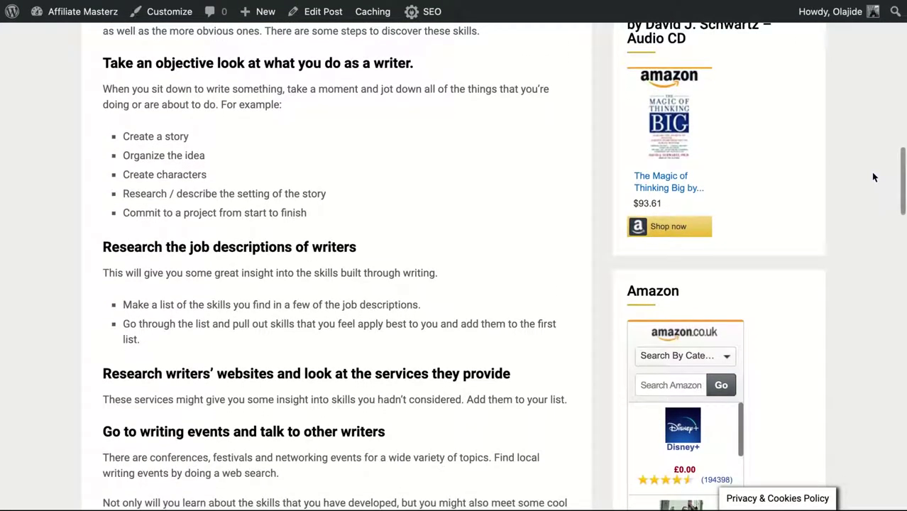
pyautogui.scroll(-1, 873, 178)
pyautogui.scroll(-1, 873, 177)
pyautogui.scroll(-2, 873, 178)
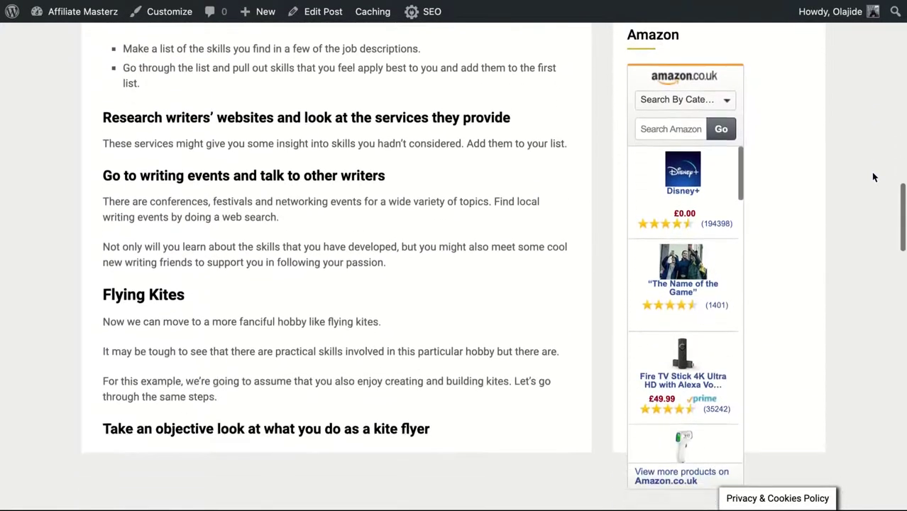
pyautogui.scroll(-1, 874, 178)
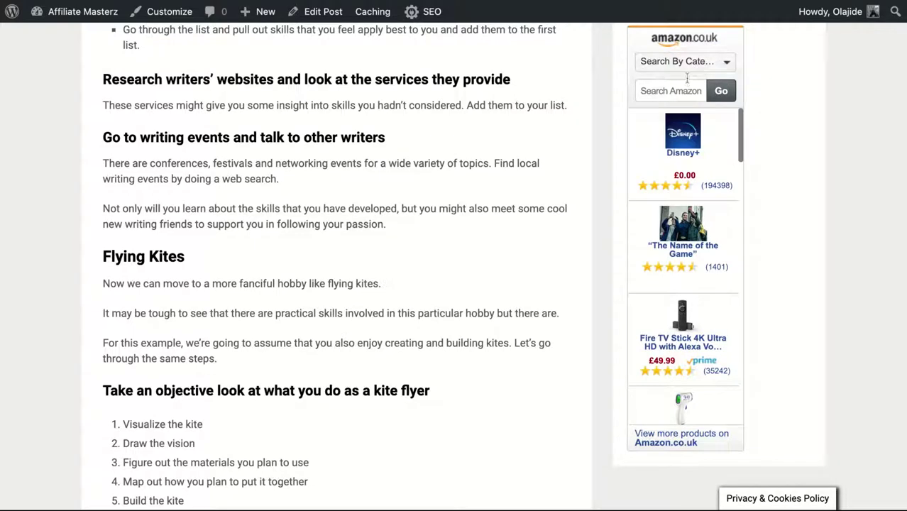
pyautogui.scroll(1, 782, 211)
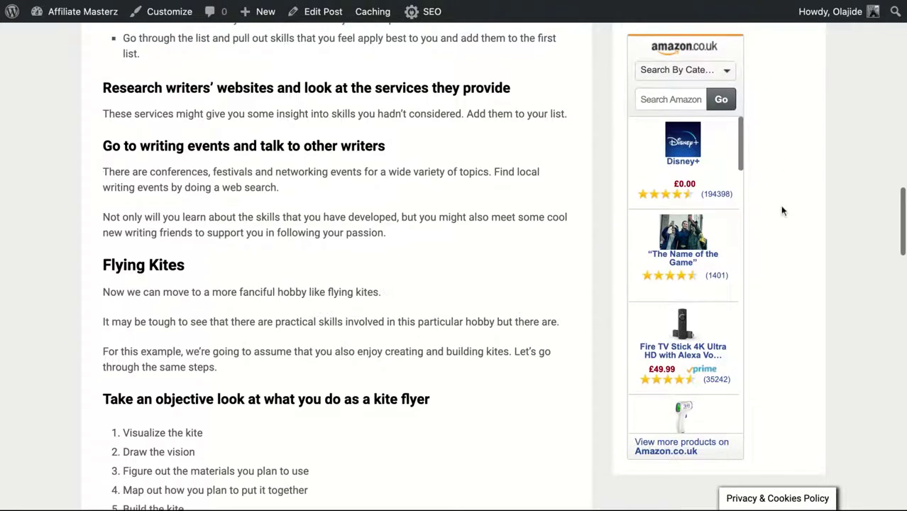
pyautogui.scroll(1, 781, 208)
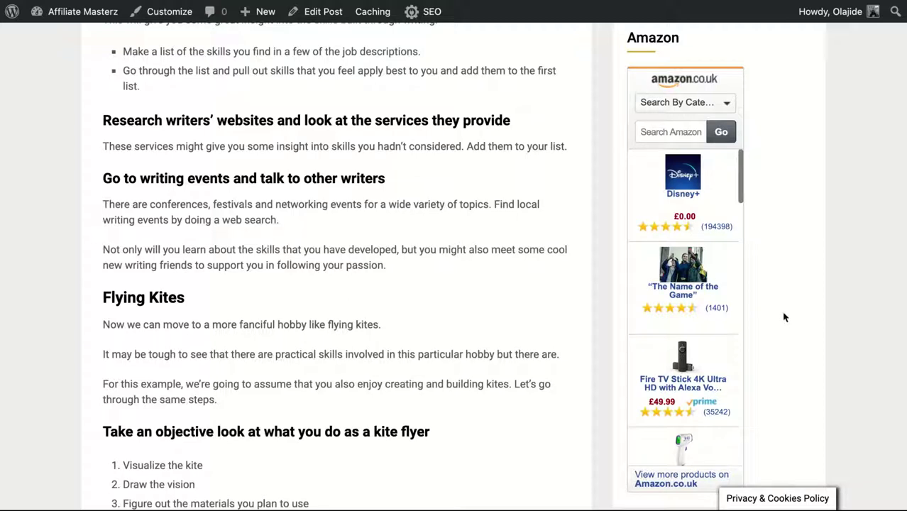
pyautogui.scroll(-1, 784, 317)
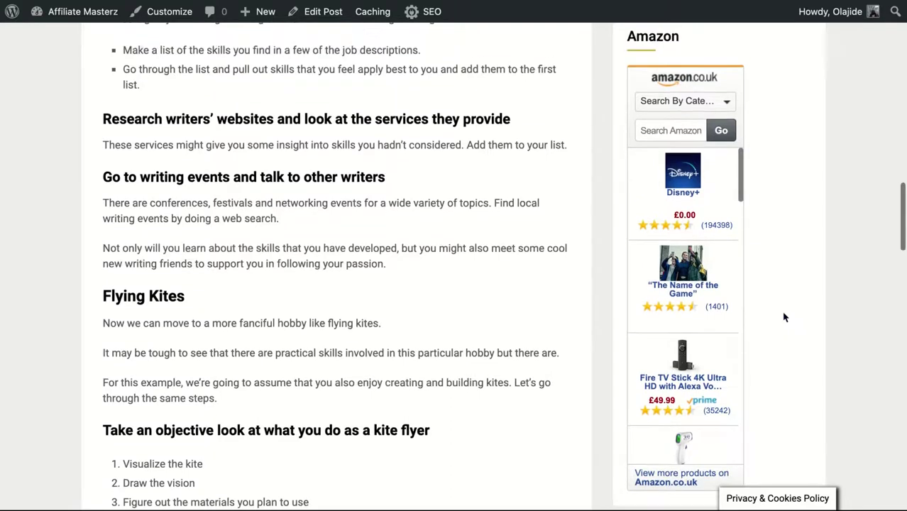
pyautogui.scroll(1, 784, 318)
pyautogui.scroll(1, 784, 317)
pyautogui.scroll(1, 784, 317)
pyautogui.scroll(1, 784, 317)
pyautogui.scroll(2, 785, 315)
pyautogui.scroll(1, 785, 315)
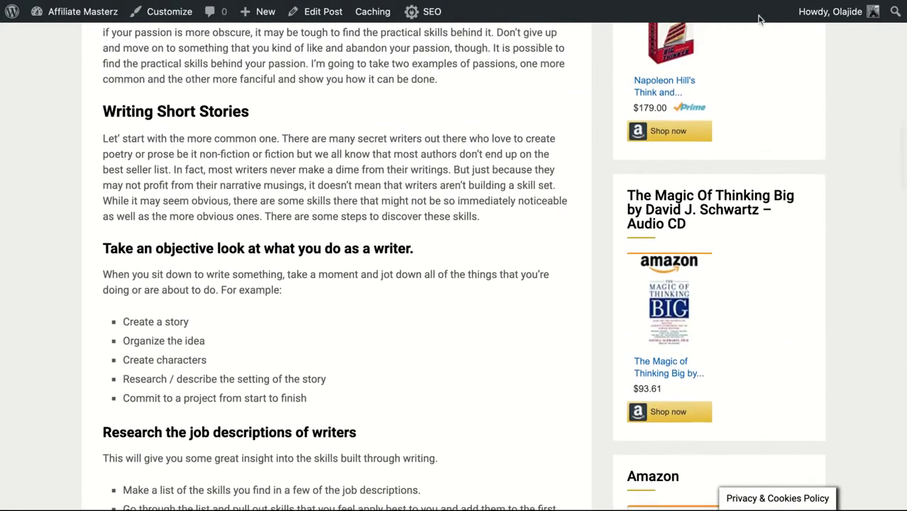